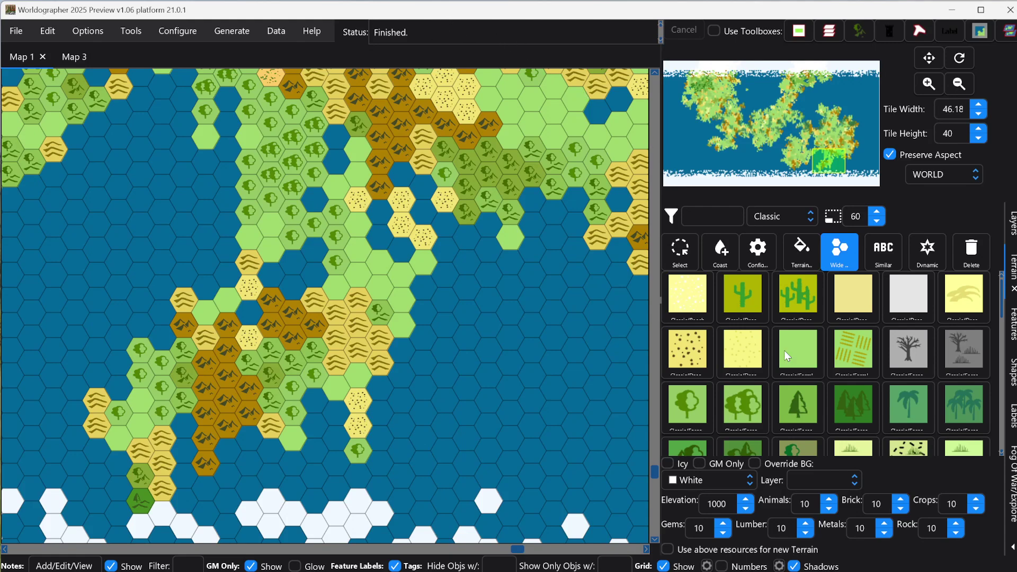
Turn off wide placement and select the Classic single evergreen tree terrain for editing Map 1.
click(792, 259)
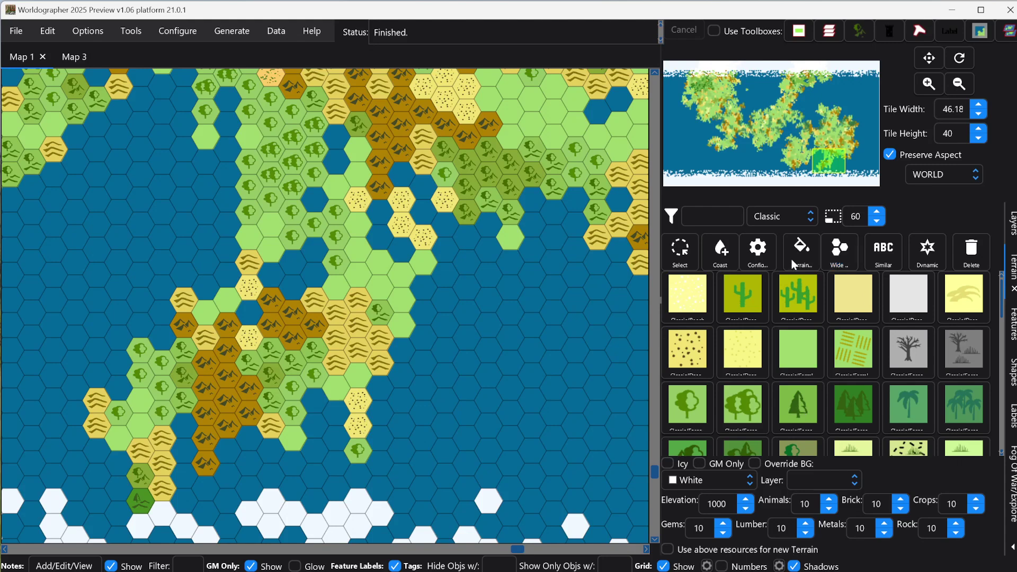
click(88, 30)
click(177, 30)
click(814, 413)
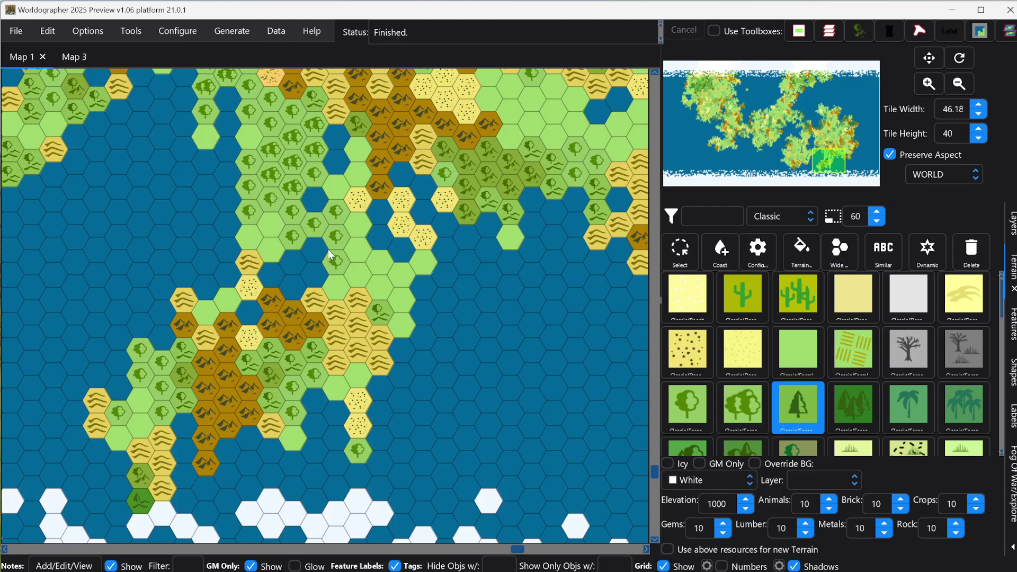
View the World/Kingdom setup options for a new map and close them without generating one.
click(17, 31)
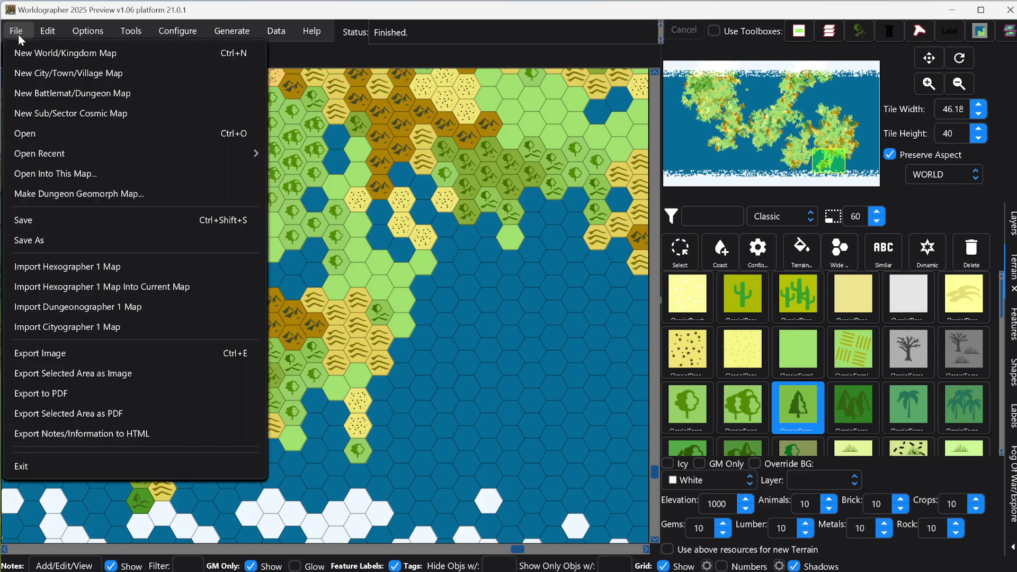
click(33, 59)
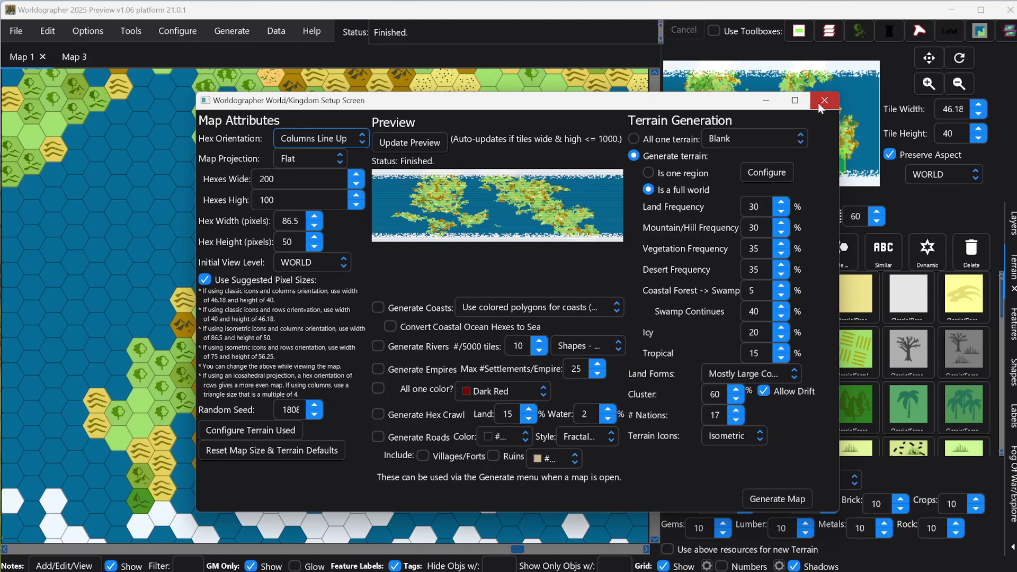
click(822, 102)
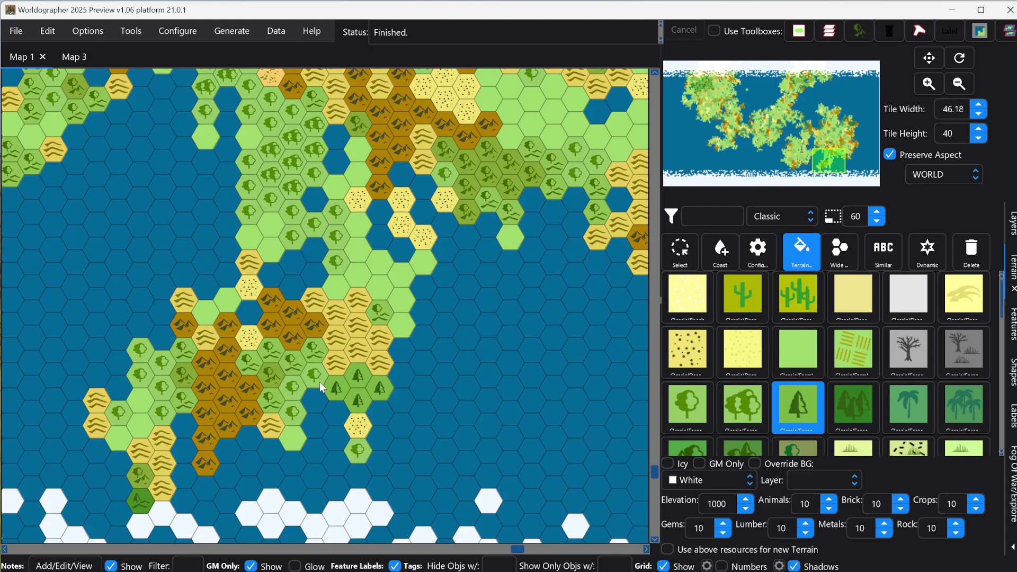
Fill the southern hills region with evergreen terrain and paint wide evergreen strokes over the coast and sea to its east.
click(355, 328)
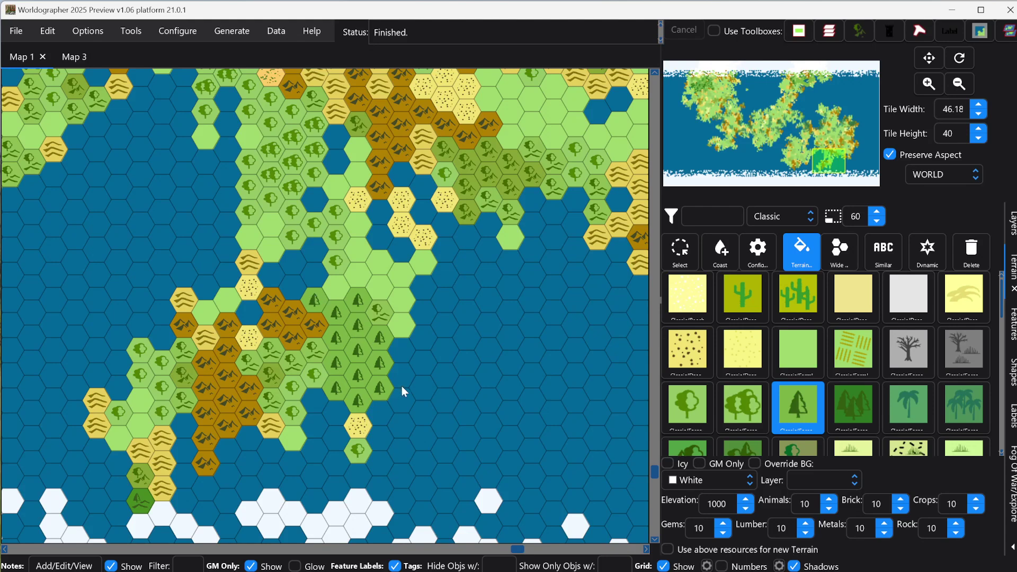
click(830, 262)
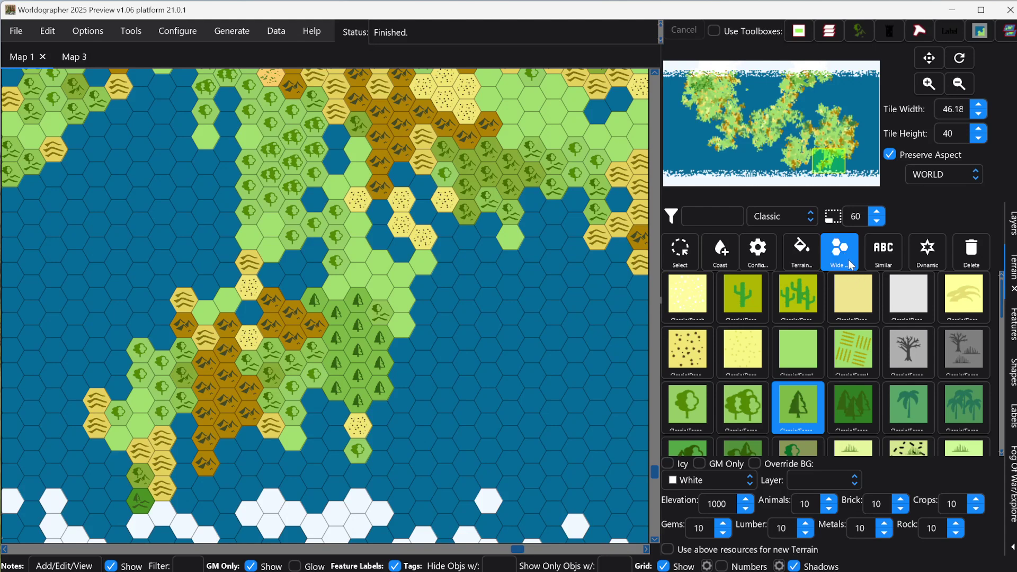
click(425, 261)
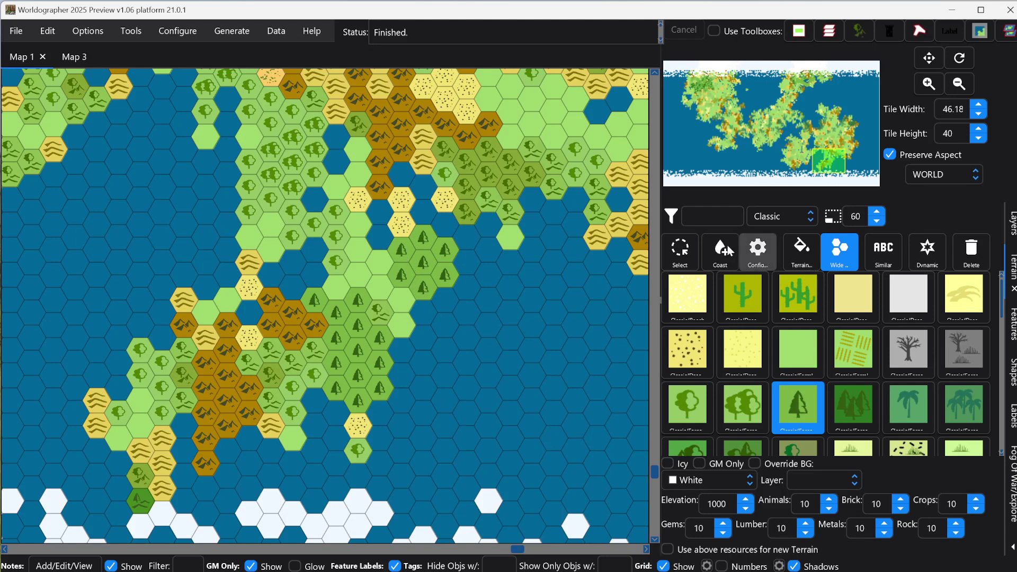
click(456, 283)
click(493, 332)
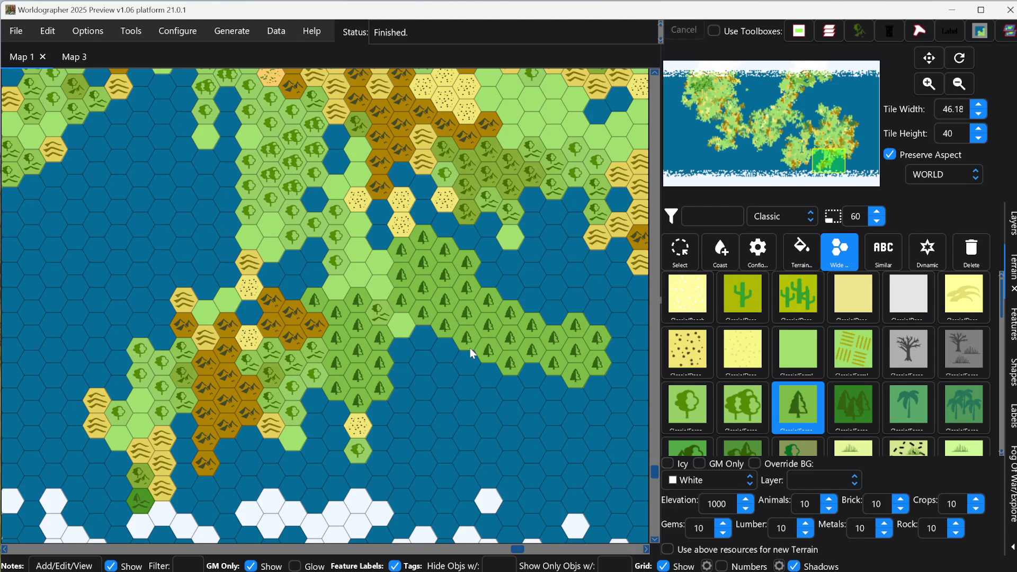
mouse_move(467, 265)
mouse_down()
mouse_move(510, 260)
mouse_move(562, 320)
mouse_move(483, 384)
mouse_move(515, 347)
mouse_move(543, 413)
mouse_move(588, 389)
mouse_move(391, 375)
mouse_move(421, 321)
mouse_move(557, 298)
mouse_move(576, 221)
mouse_up()
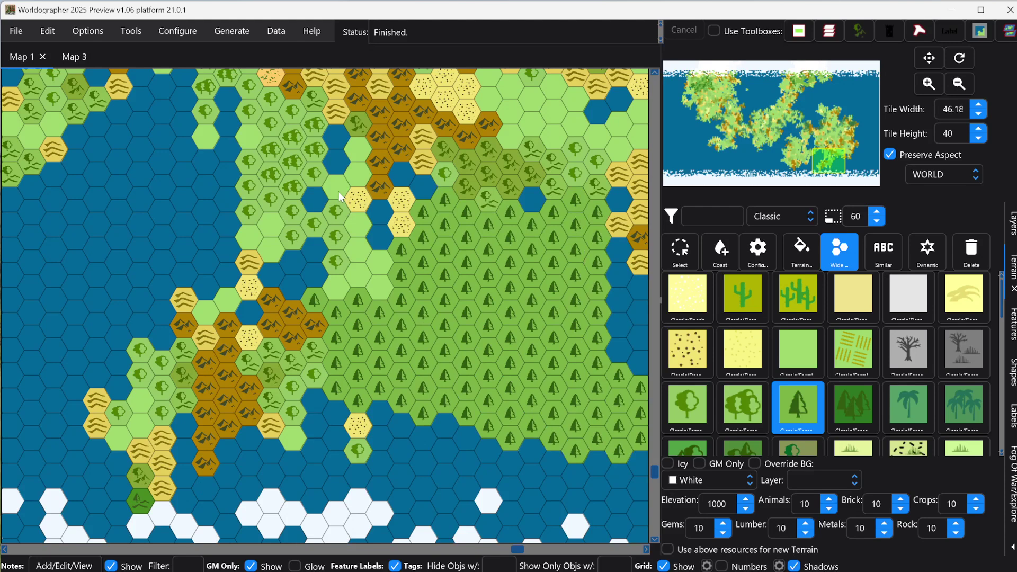
Enable Add Randomness to Terrain Fills/Children and paint two wide strokes across the evergreen area.
click(85, 32)
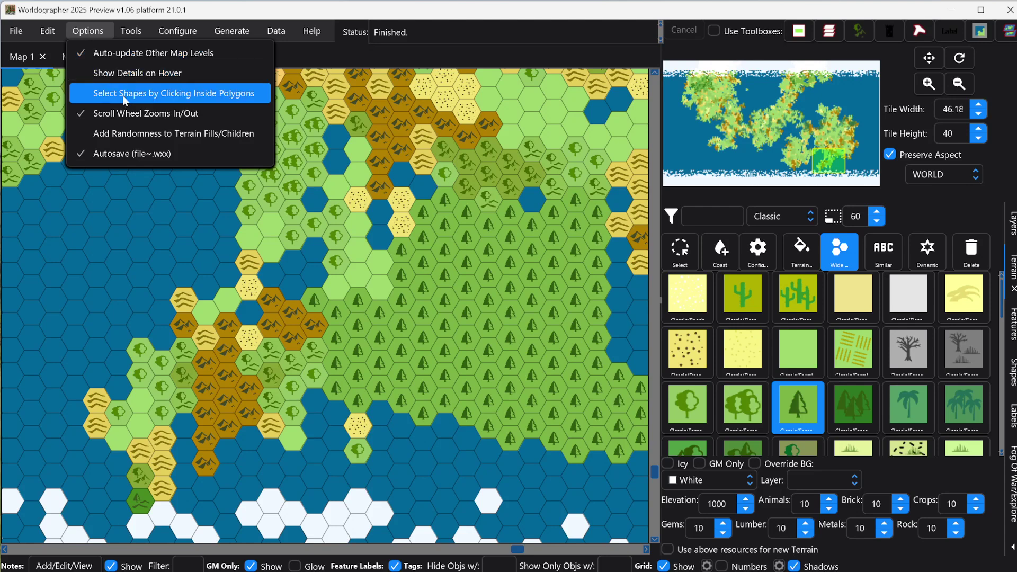
click(149, 140)
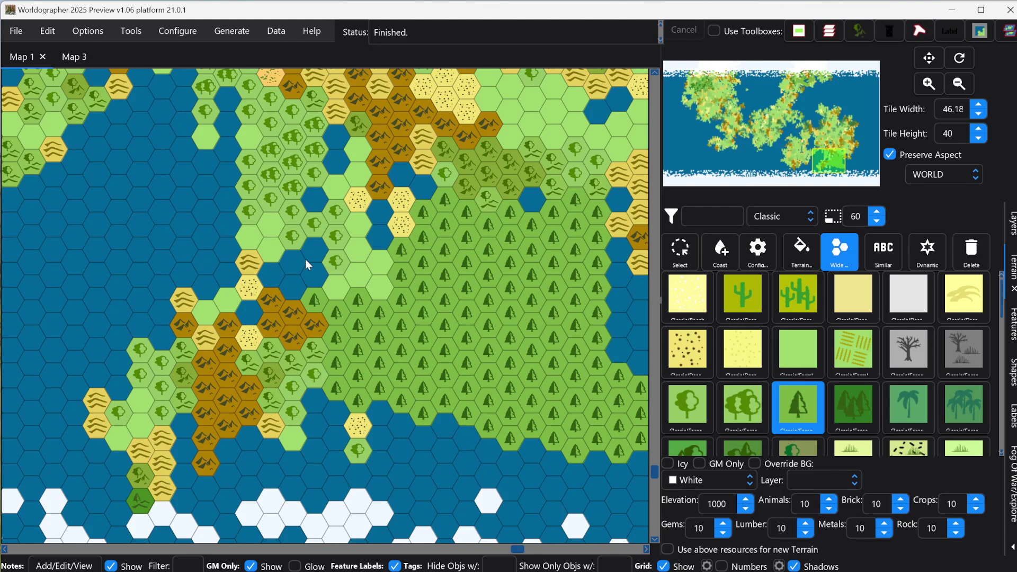
drag(425, 272, 575, 330)
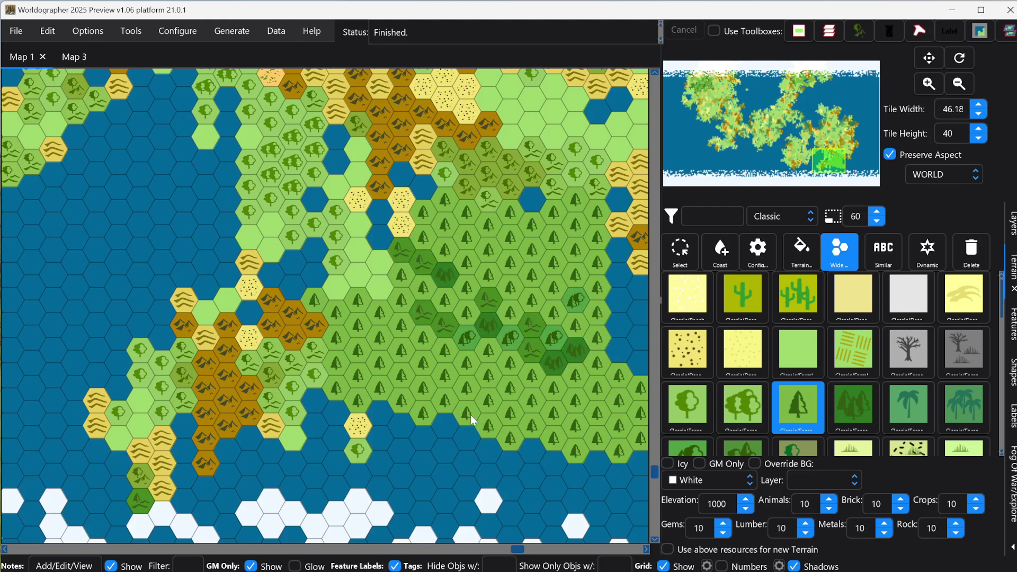
mouse_move(345, 358)
mouse_down()
mouse_move(379, 360)
mouse_move(590, 423)
mouse_up()
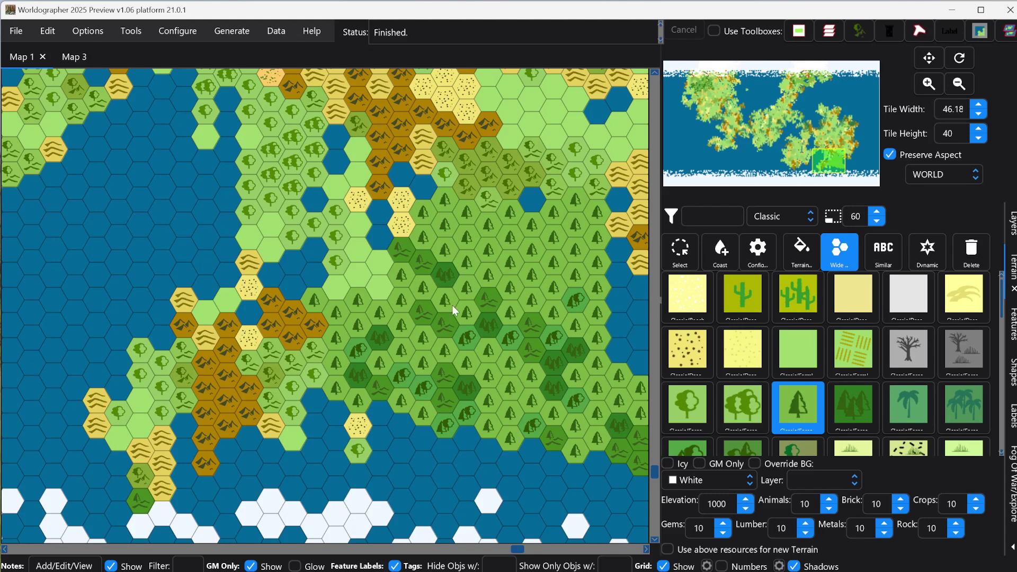
Fill the connected mountains on the southwestern peninsula with randomized evergreen terrain.
click(806, 257)
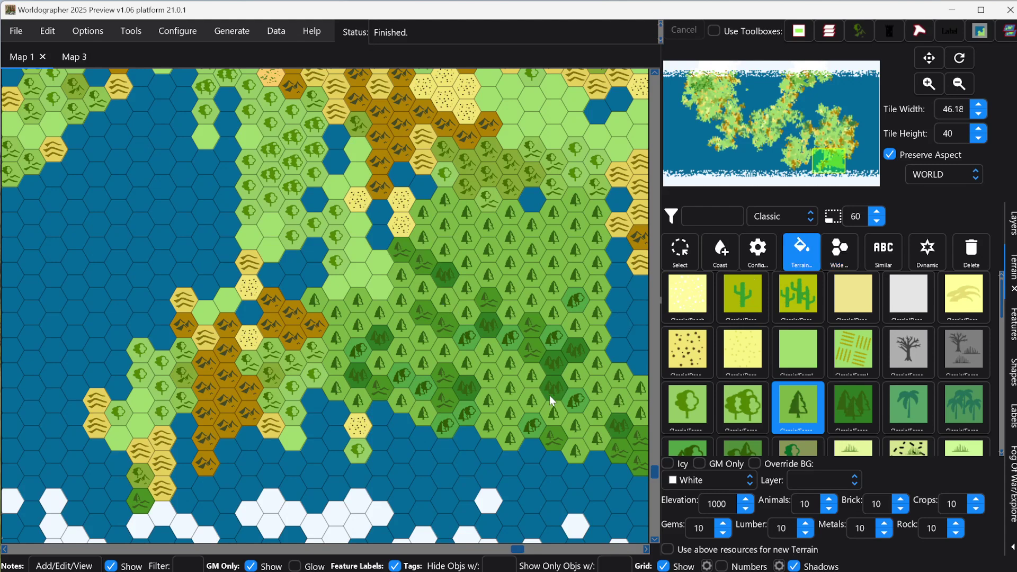
click(224, 405)
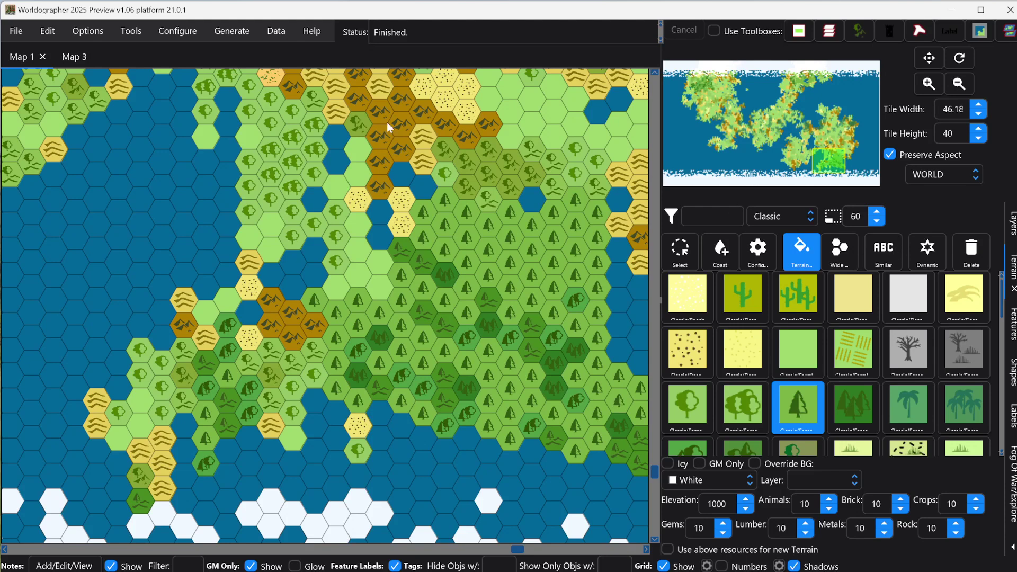
Switch to Map 3 and check the new World/Kingdom setup's terrain icon option, closing the setup without generating a map.
click(73, 57)
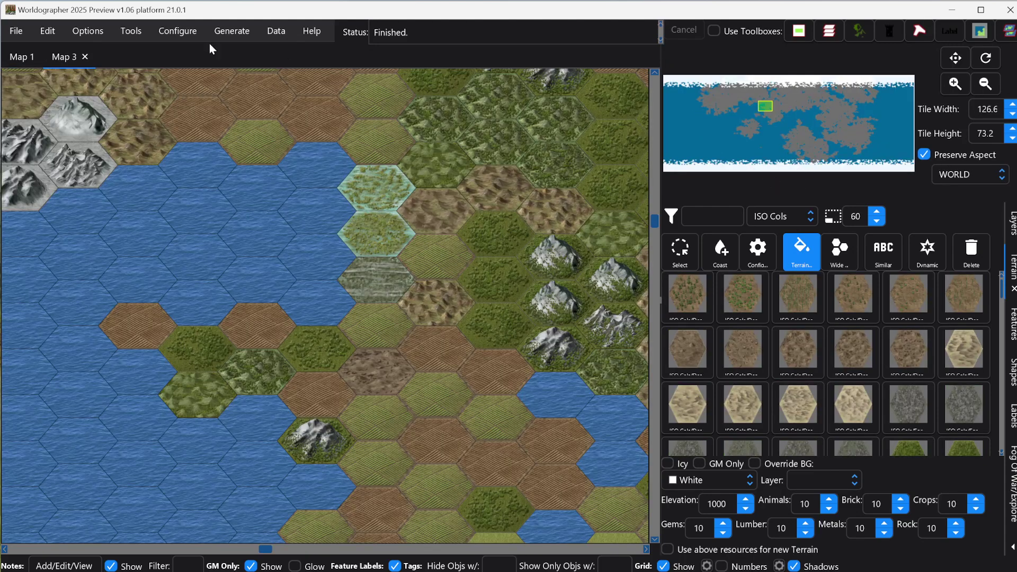
click(24, 31)
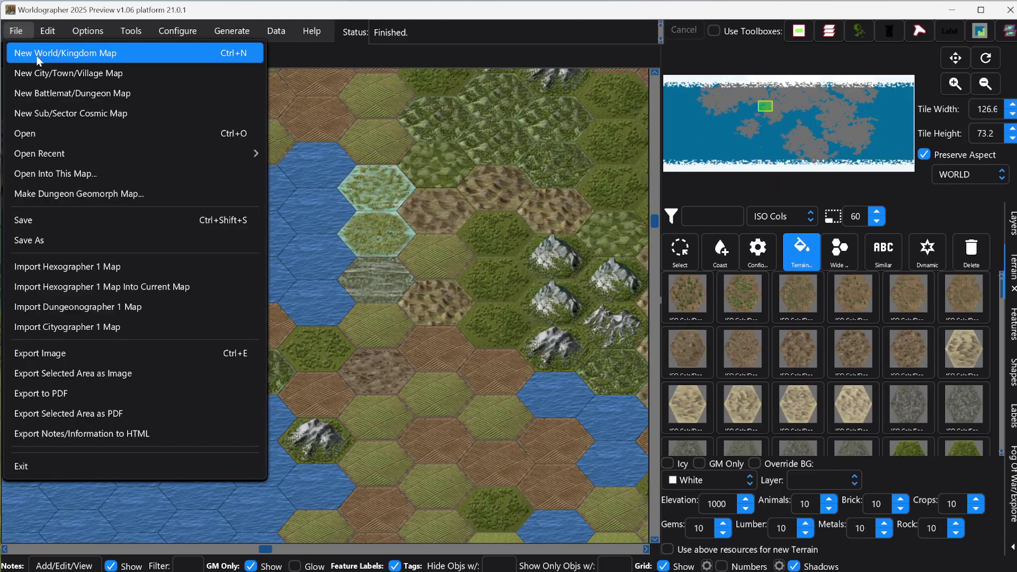
click(30, 52)
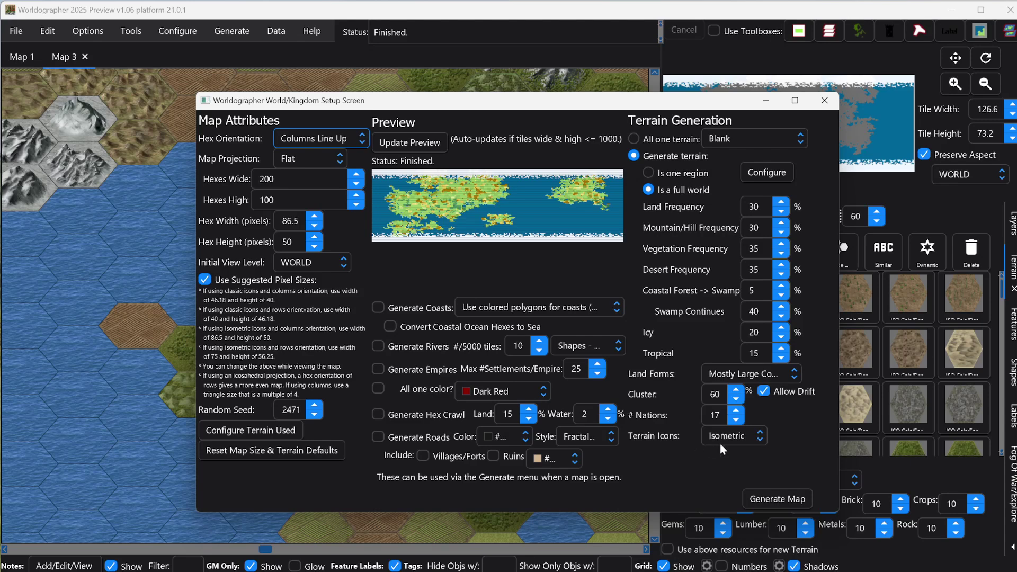
click(825, 101)
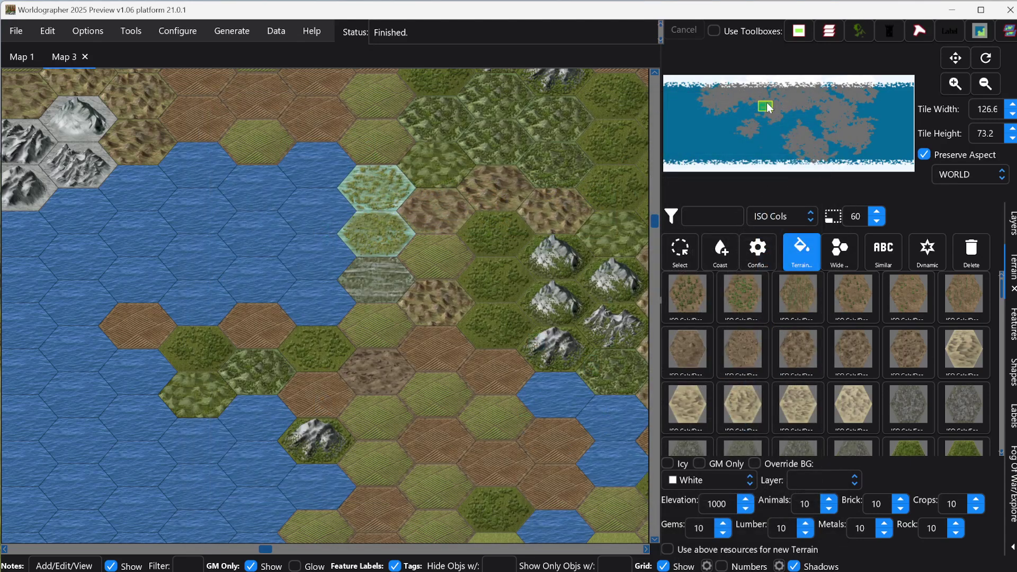
Paint a wide patch of the first ISO Cols sandy desert tile on the farmland in an inland area of Map 3.
drag(771, 105, 796, 107)
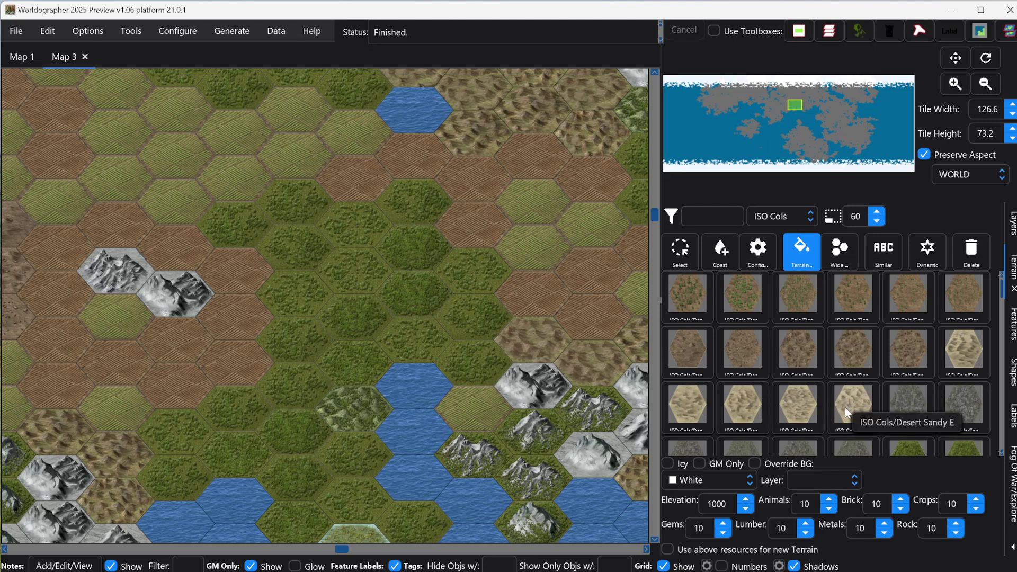
click(949, 351)
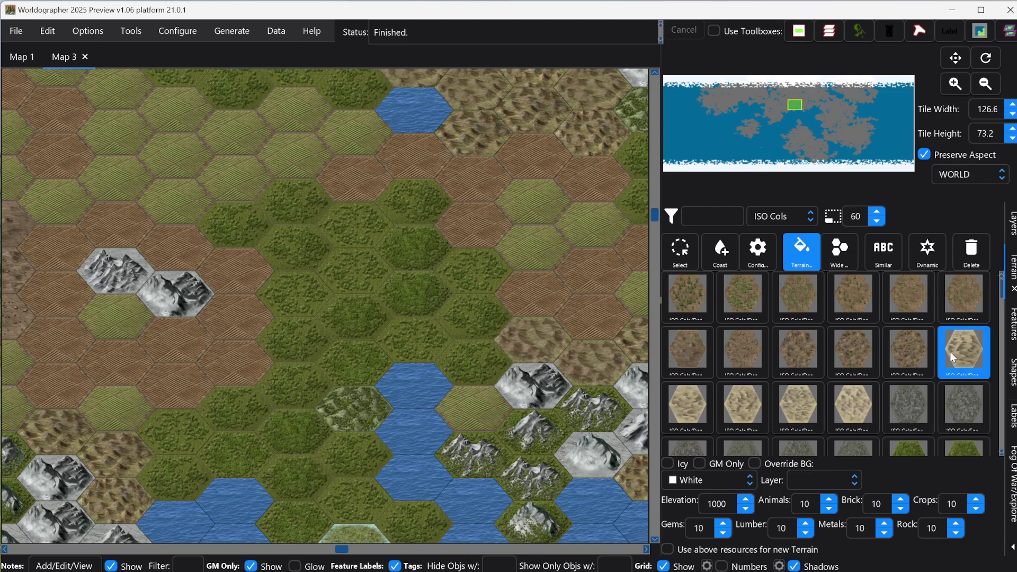
click(840, 250)
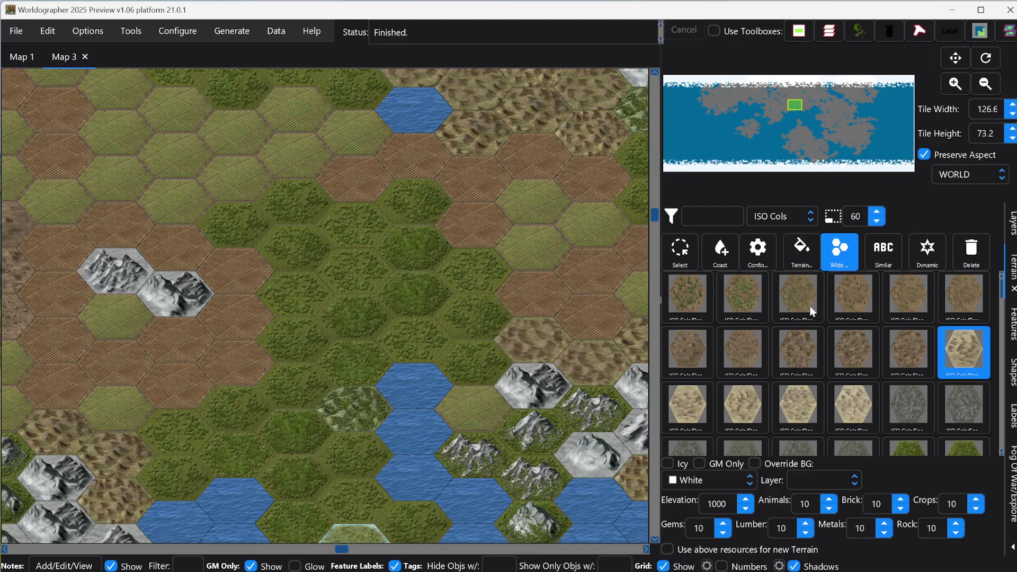
click(212, 160)
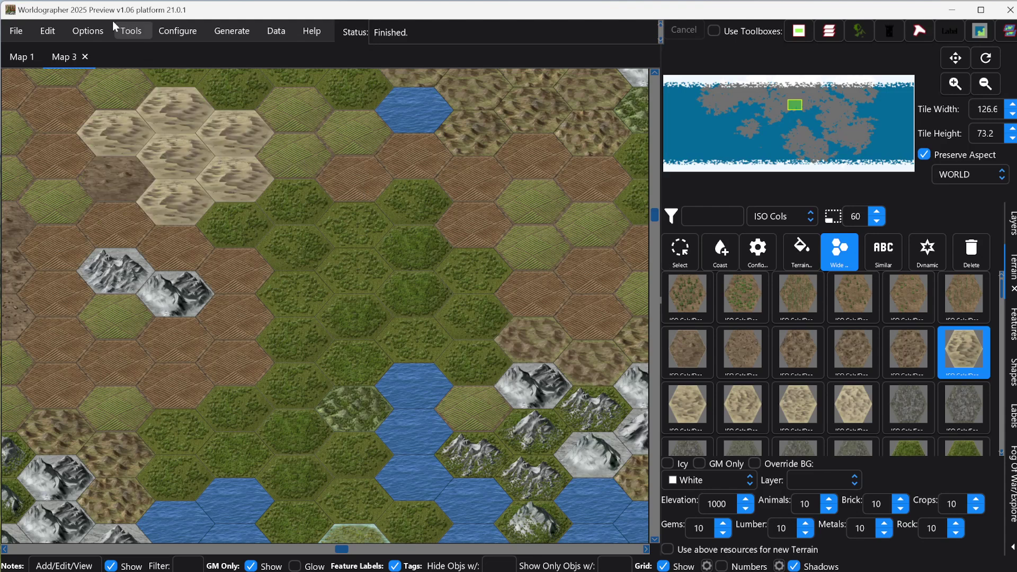
Disable Add Randomness to Terrain Fills/Children and paint wide sandy desert strokes across the farmland and grassland to the east.
click(87, 31)
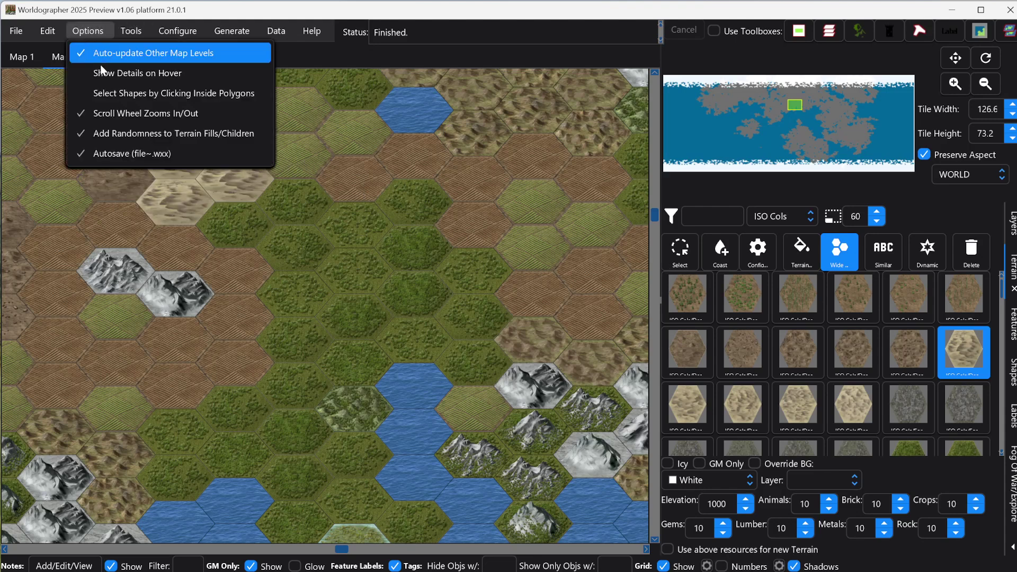
click(106, 133)
drag(186, 161, 370, 227)
mouse_move(300, 142)
mouse_down()
mouse_move(302, 131)
mouse_move(398, 237)
mouse_up()
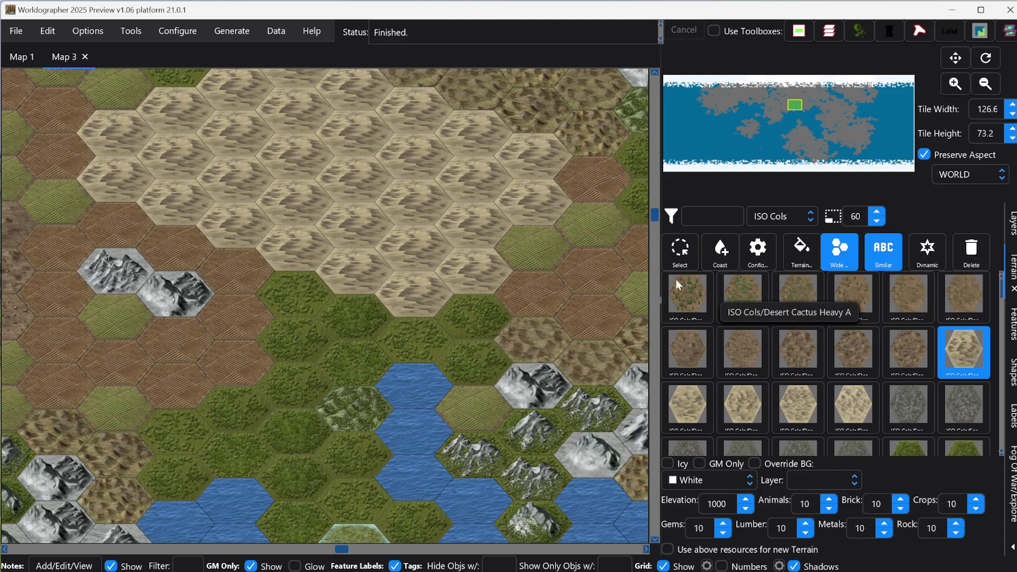
Using Similar variation, paint a wide sandy desert stroke across the desert and fill the brown farmland around the western mountains.
mouse_move(131, 133)
mouse_down()
mouse_move(302, 163)
mouse_move(367, 192)
mouse_up()
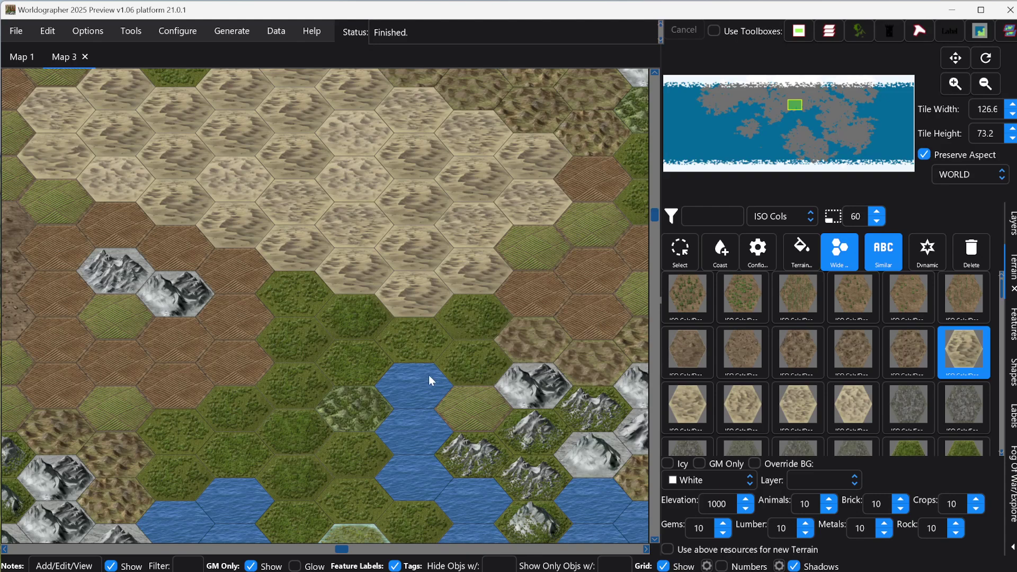
click(810, 262)
click(244, 347)
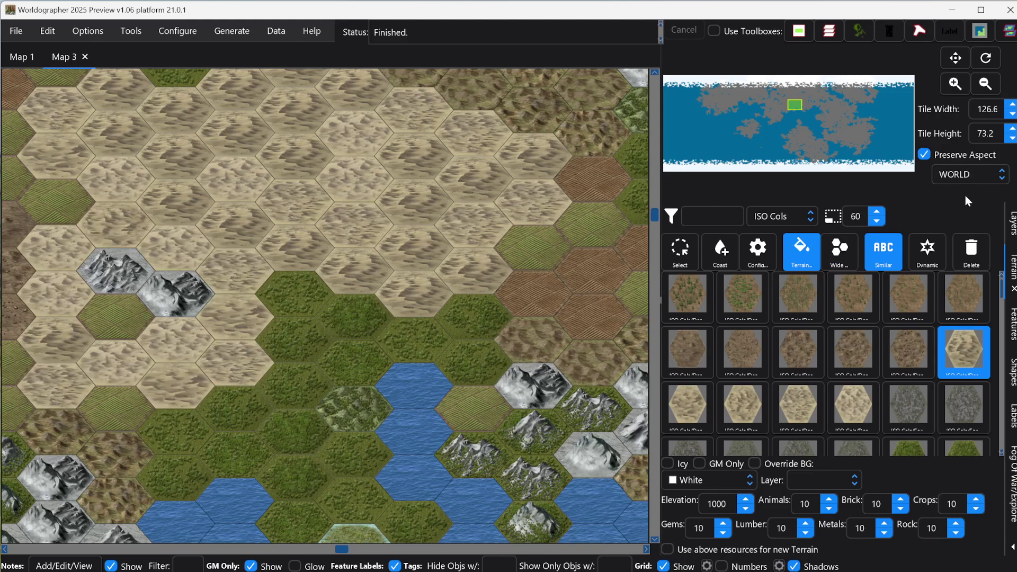
Enable Add Randomness to Terrain Fills/Children and fill the brown farmland east of the desert with similar sandy desert tiles.
click(74, 33)
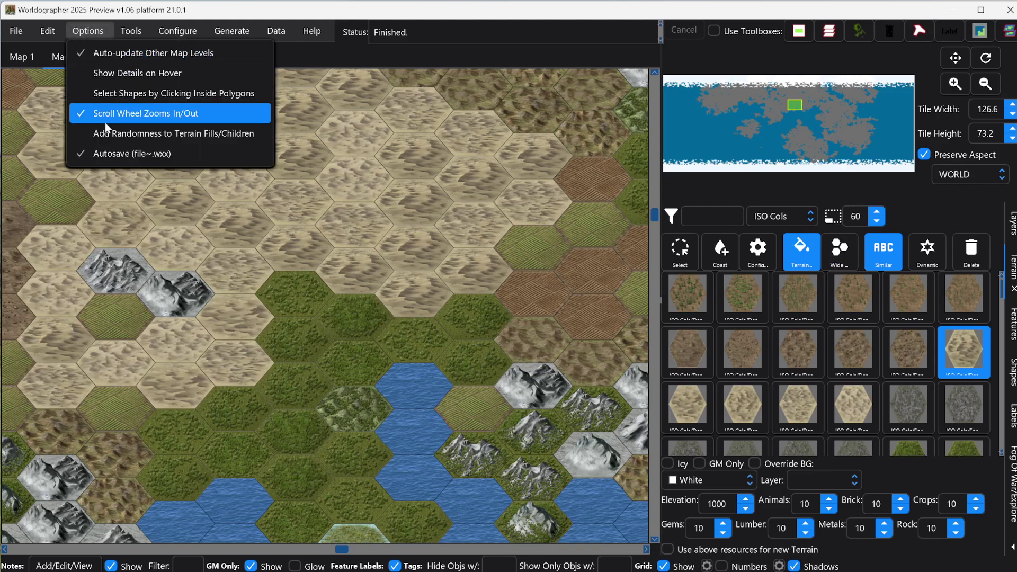
click(105, 130)
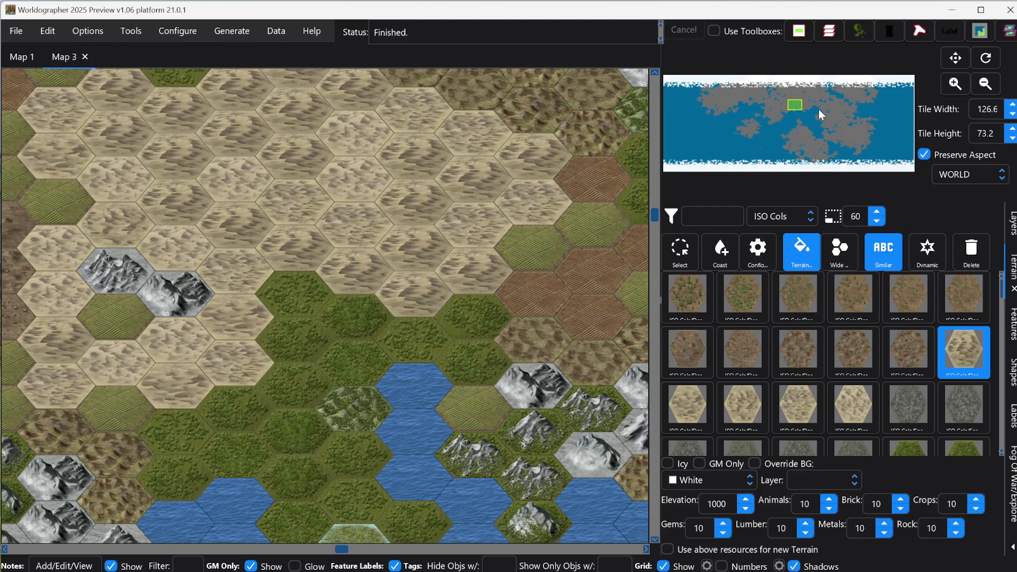
click(601, 294)
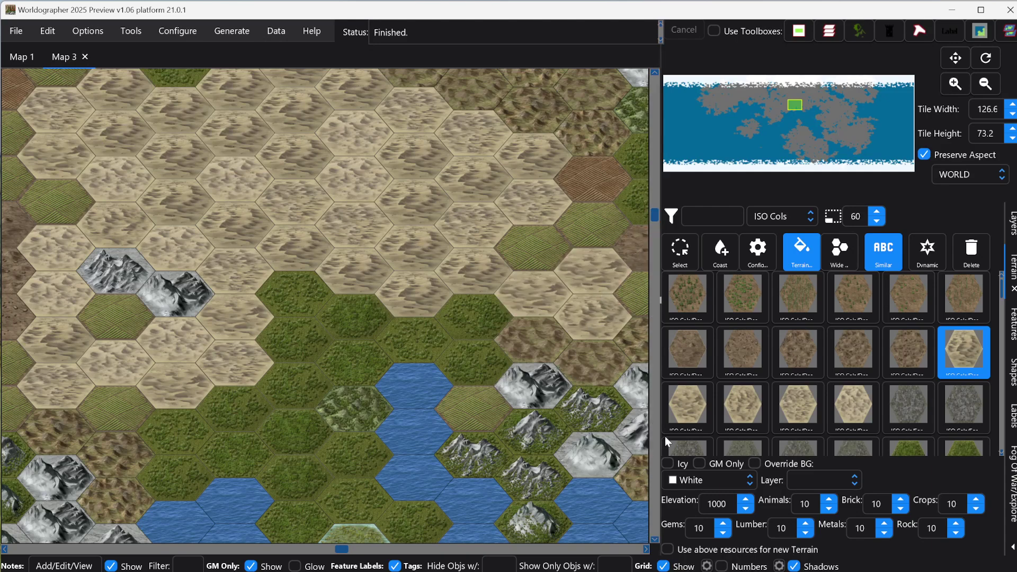
Set the terrain placement layer to Below All and turn off terrain fill and wide placement.
scroll(647, 549, right, 2)
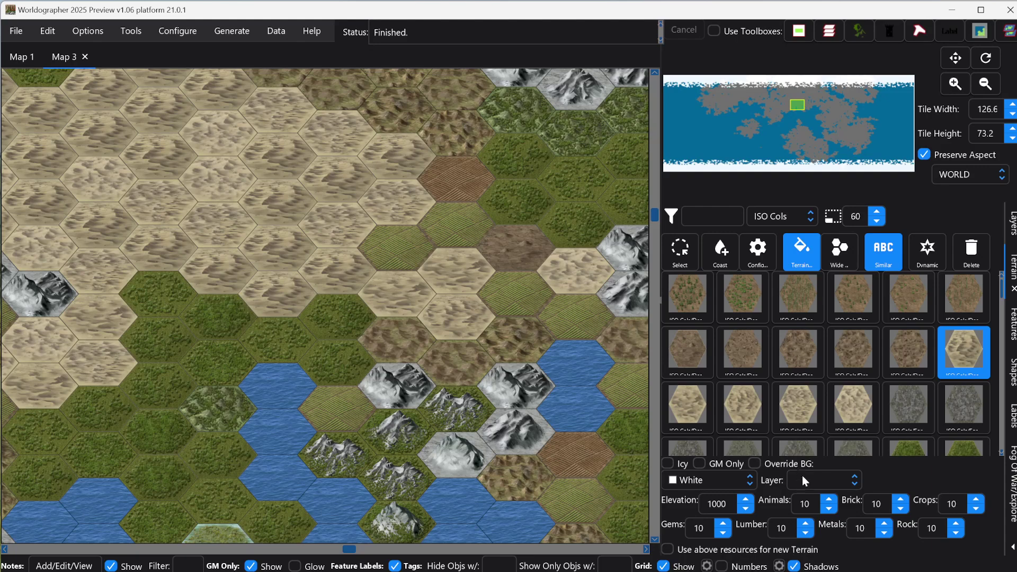
click(1013, 233)
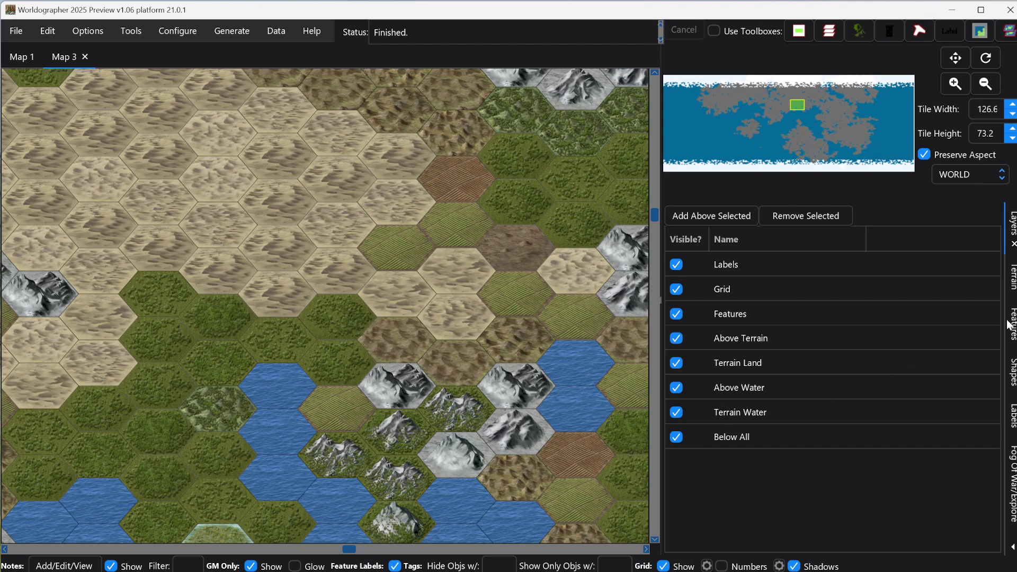
click(1012, 273)
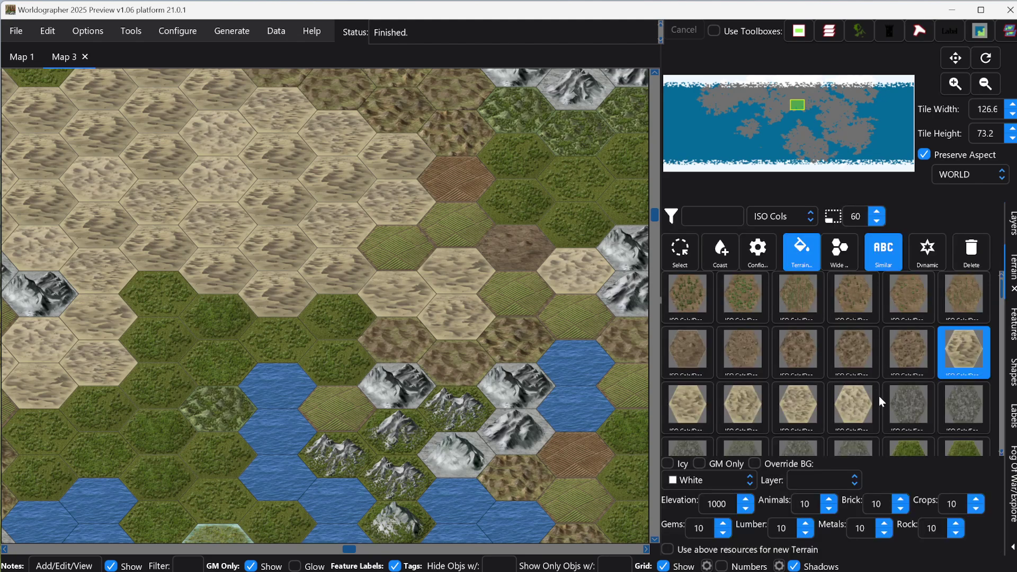
click(855, 482)
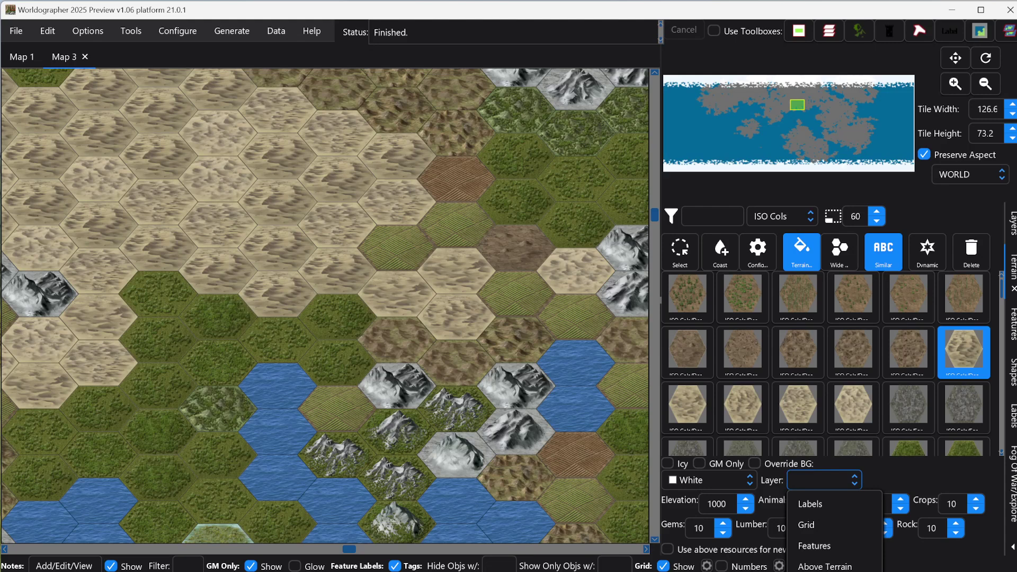
key(Return)
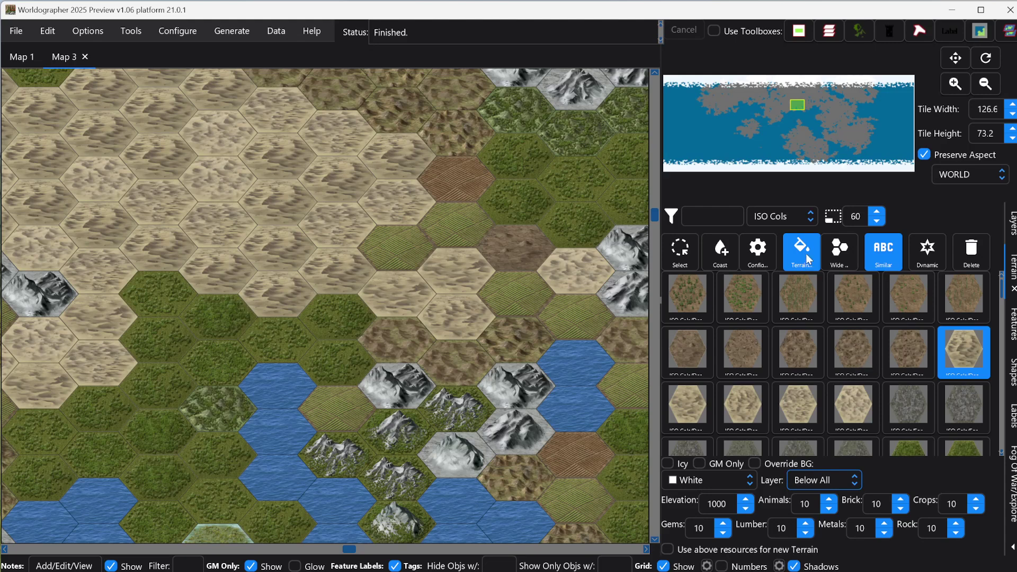
click(838, 252)
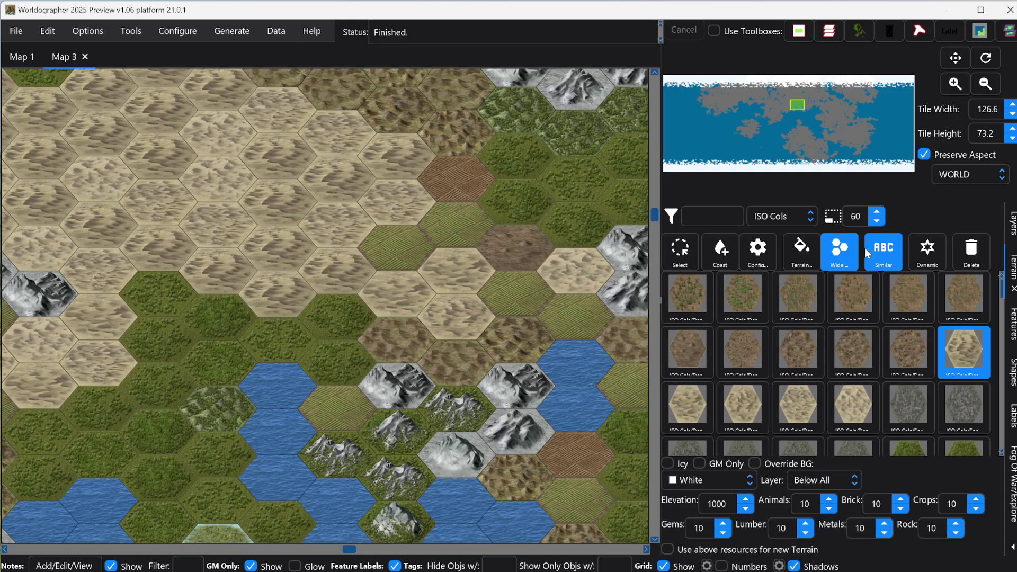
click(839, 257)
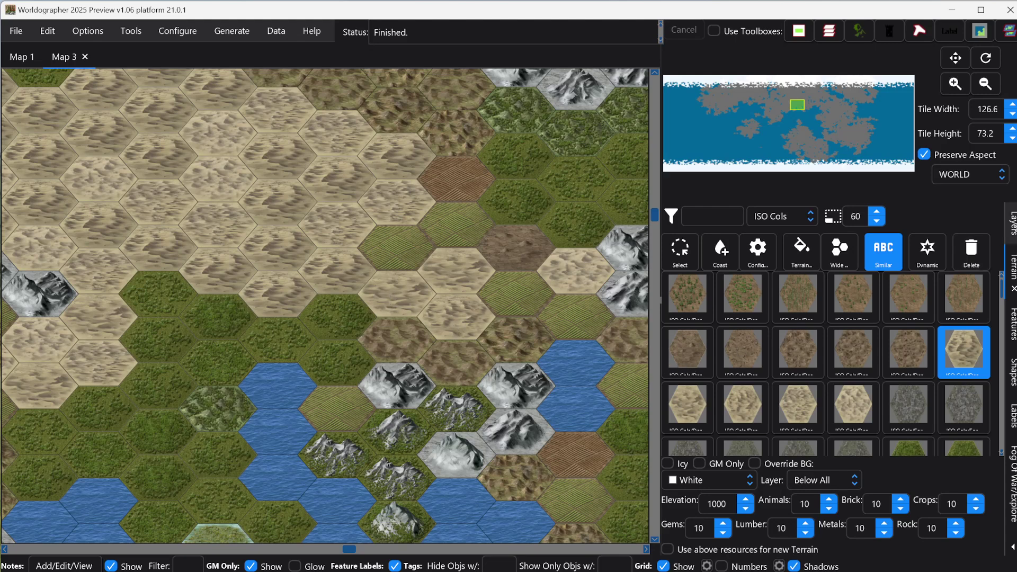
Hide the Terrain Land layer, and toggle the Terrain Water layer's visibility off and on.
click(1012, 223)
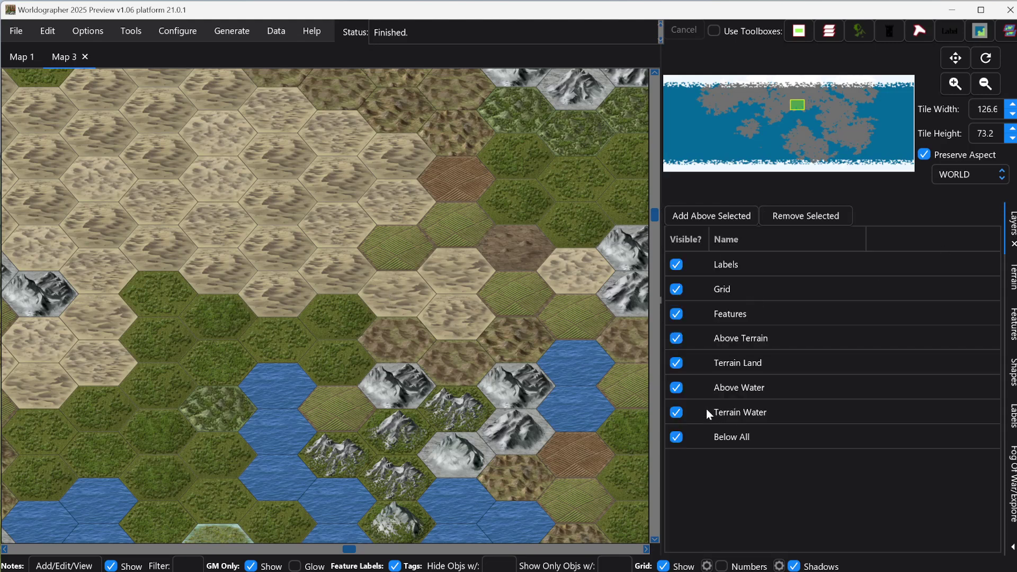
click(676, 363)
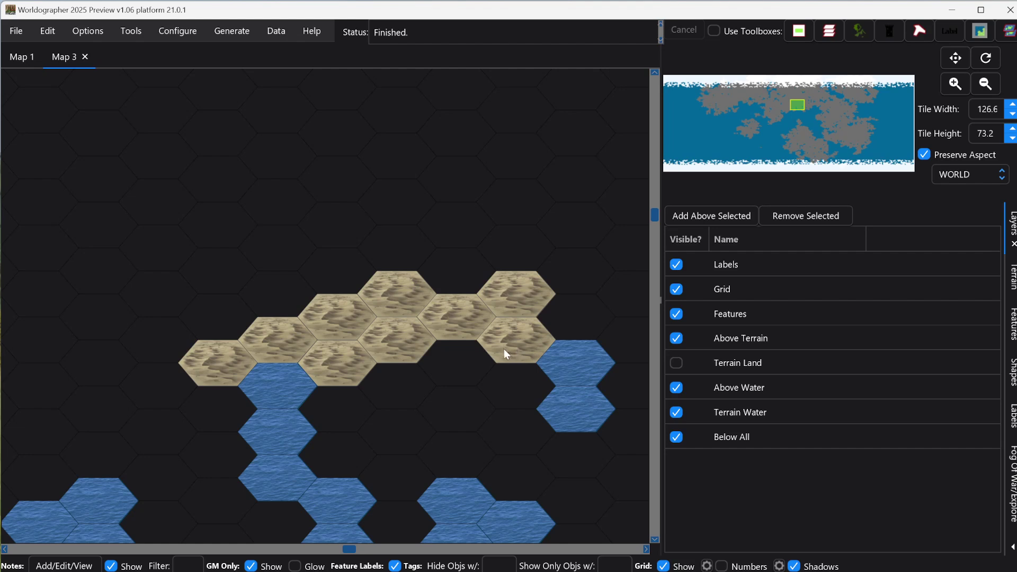
click(677, 414)
click(677, 415)
Paint two strokes of the first gray ISO Cols tile on Below All north of the sandy desert strip, and show Terrain Land again.
click(1012, 275)
click(910, 406)
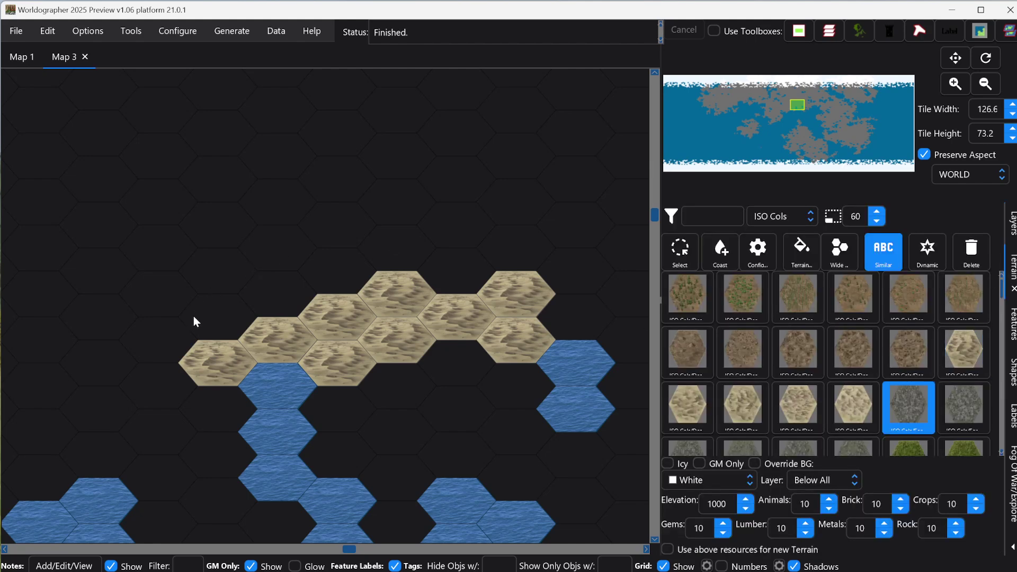
drag(194, 317, 576, 270)
mouse_move(249, 253)
mouse_down()
mouse_move(263, 264)
mouse_move(551, 227)
mouse_up()
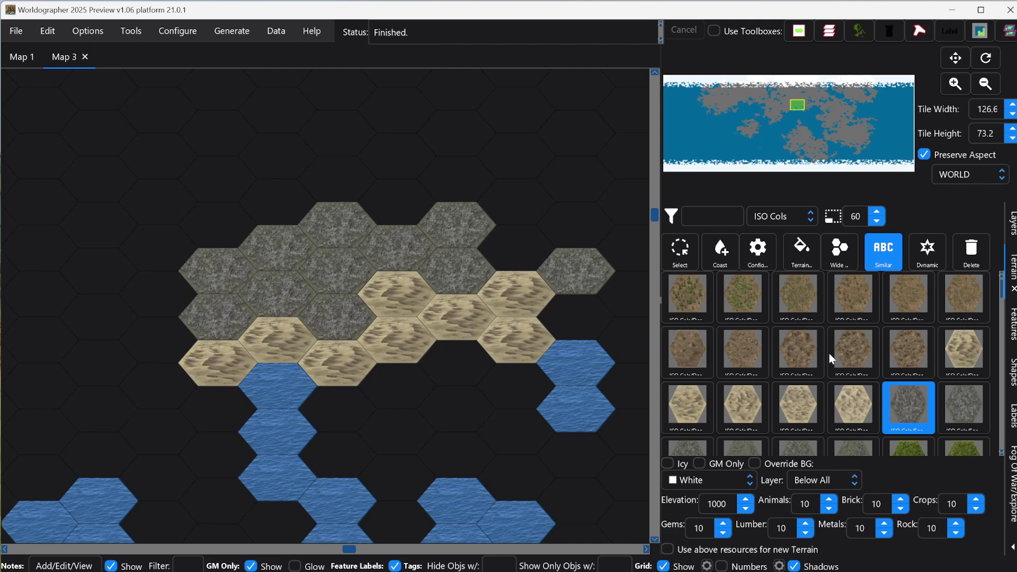
click(1007, 236)
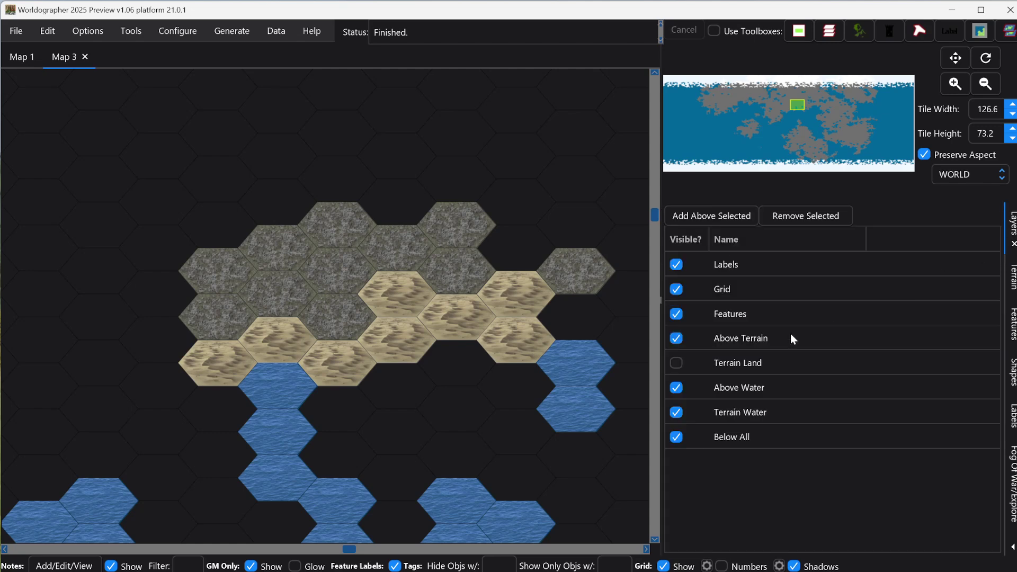
click(679, 361)
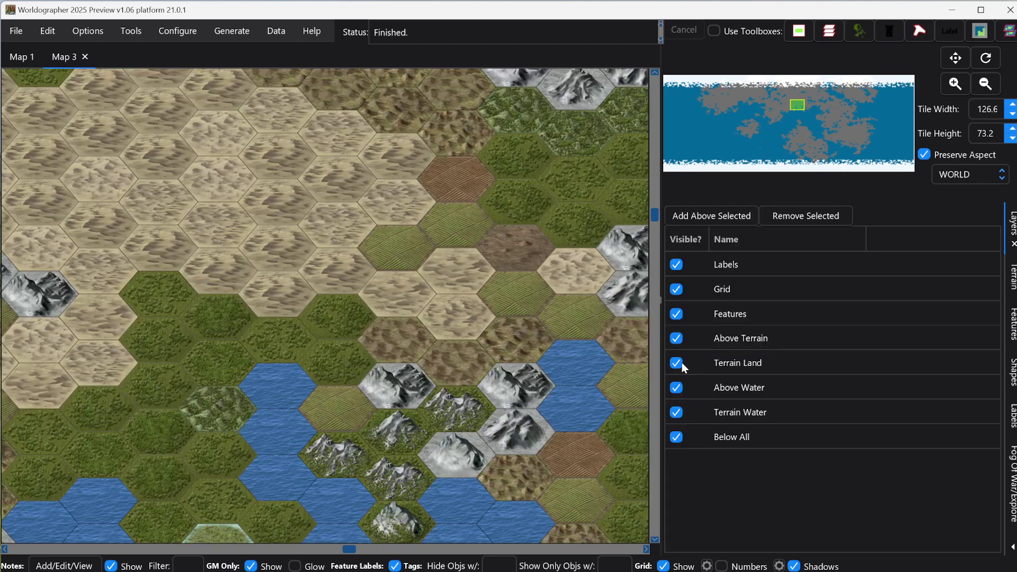
Choose the Border Only tile from All Terrain and set its placement layer to Terrain Land.
click(1008, 286)
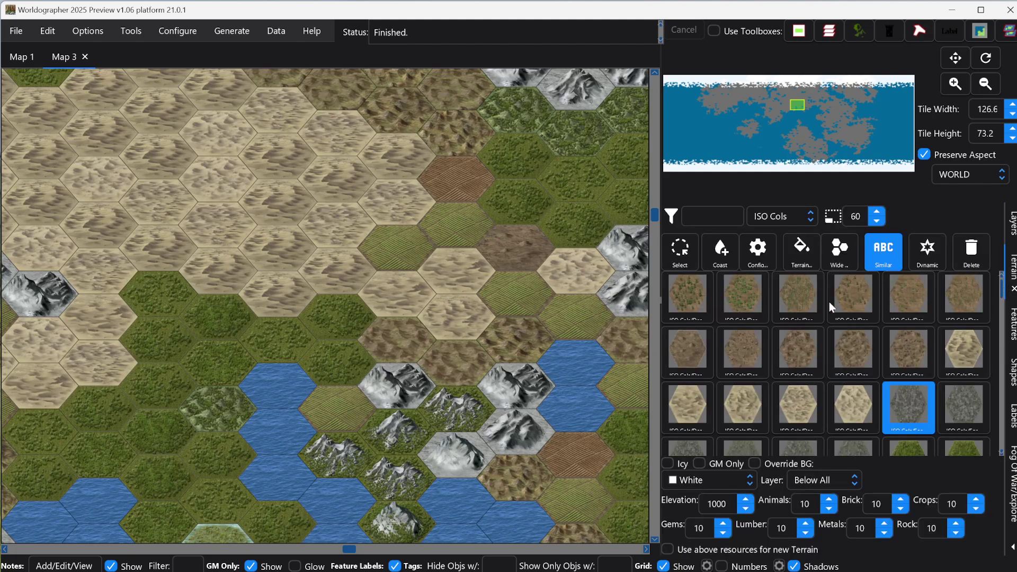
click(797, 216)
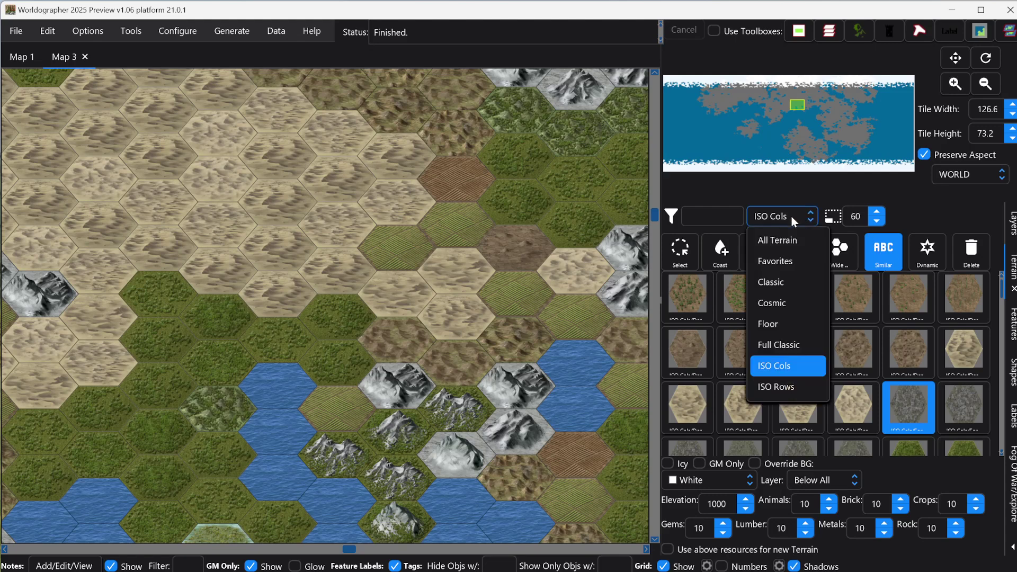
click(762, 243)
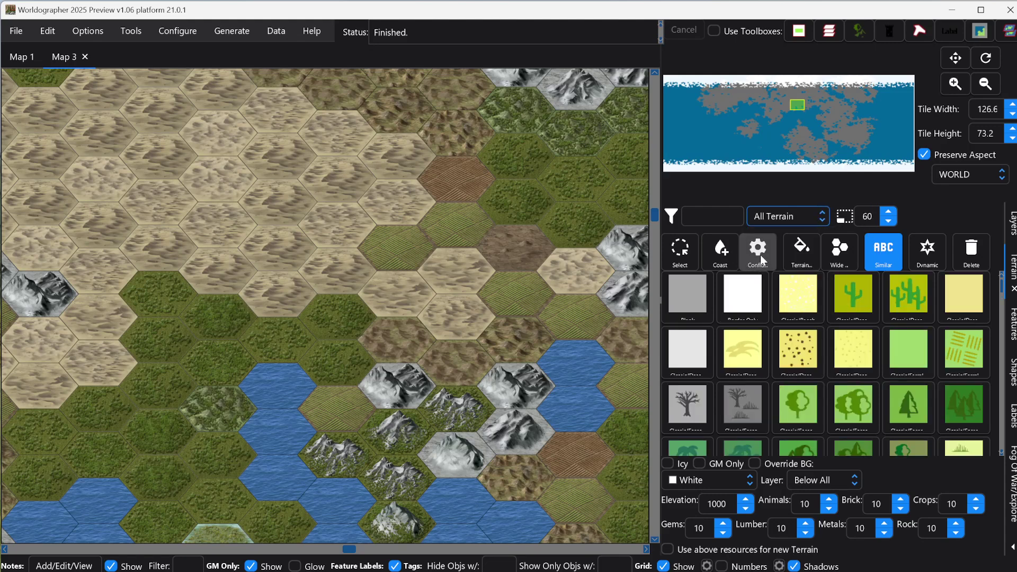
click(740, 300)
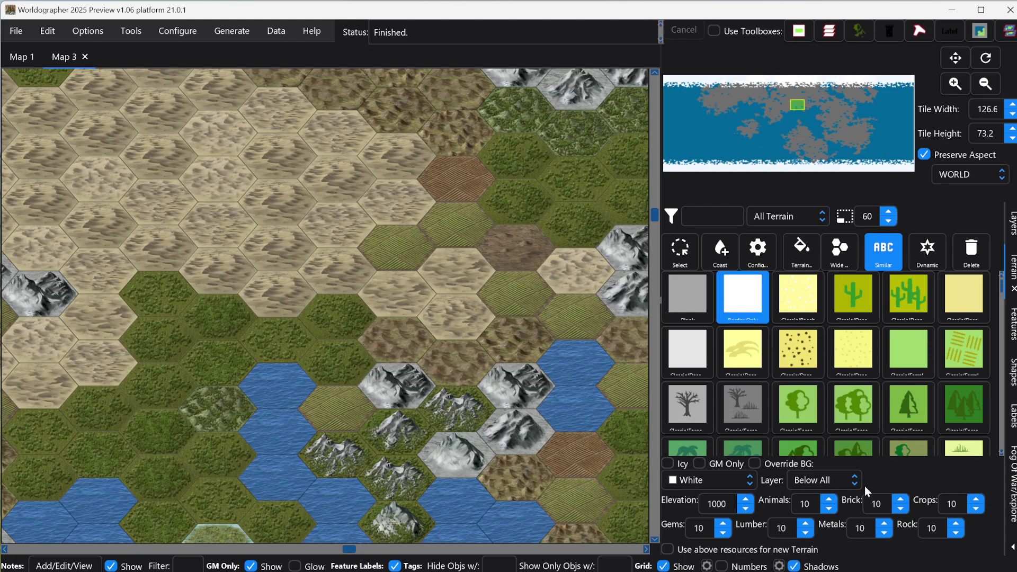
click(843, 483)
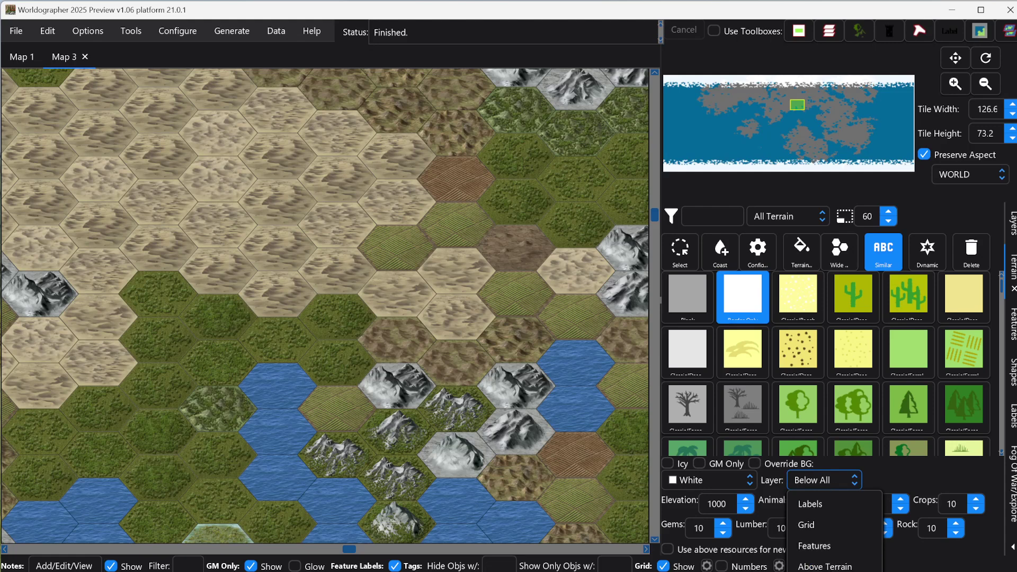
key(Escape)
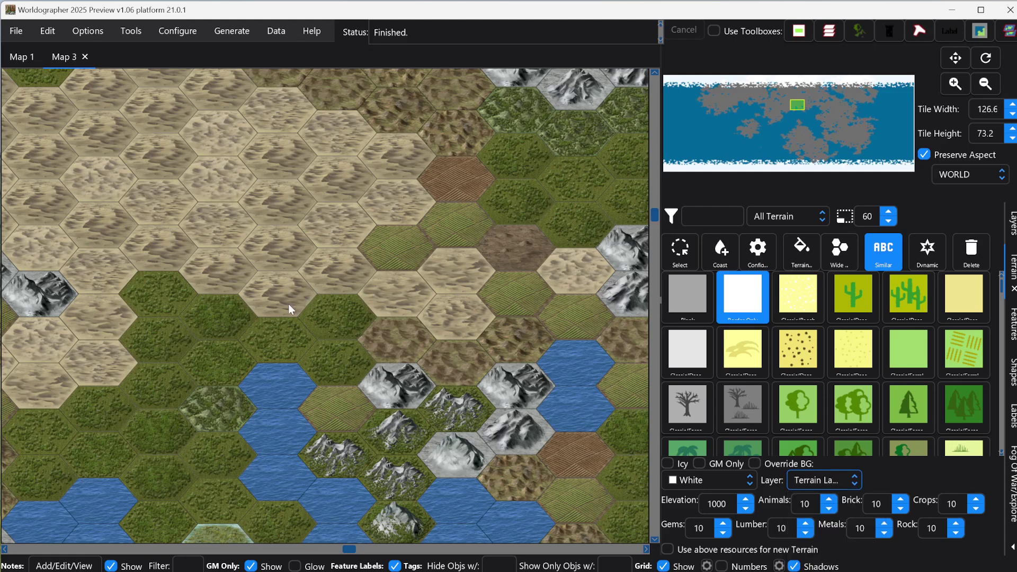
Paint Border Only strokes on Terrain Land across the grassland and desert north of the lake, reaching past the gray tiles underneath.
drag(240, 323, 287, 307)
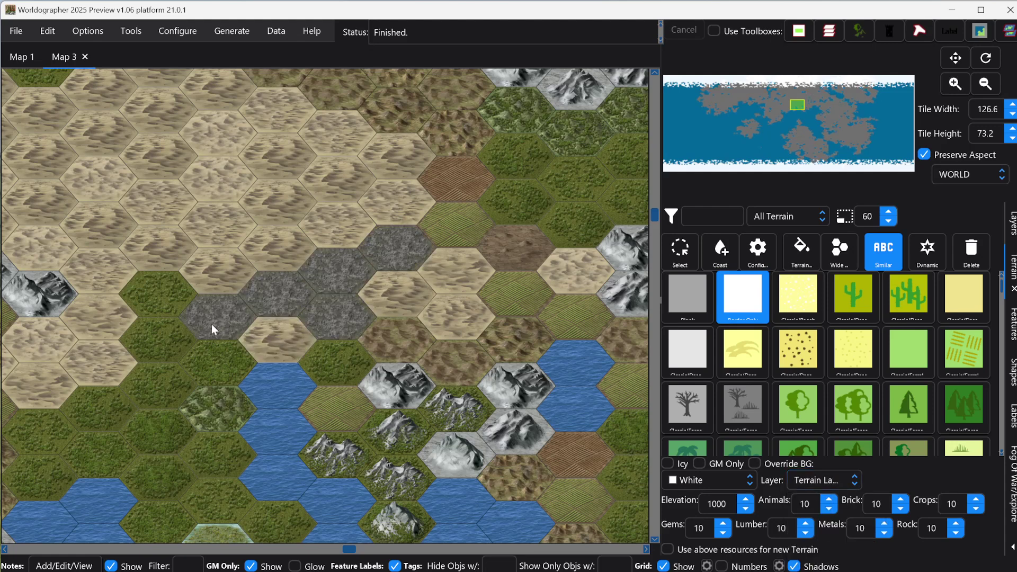
mouse_move(196, 335)
mouse_down()
mouse_move(291, 348)
mouse_move(301, 325)
mouse_up()
drag(144, 287, 301, 223)
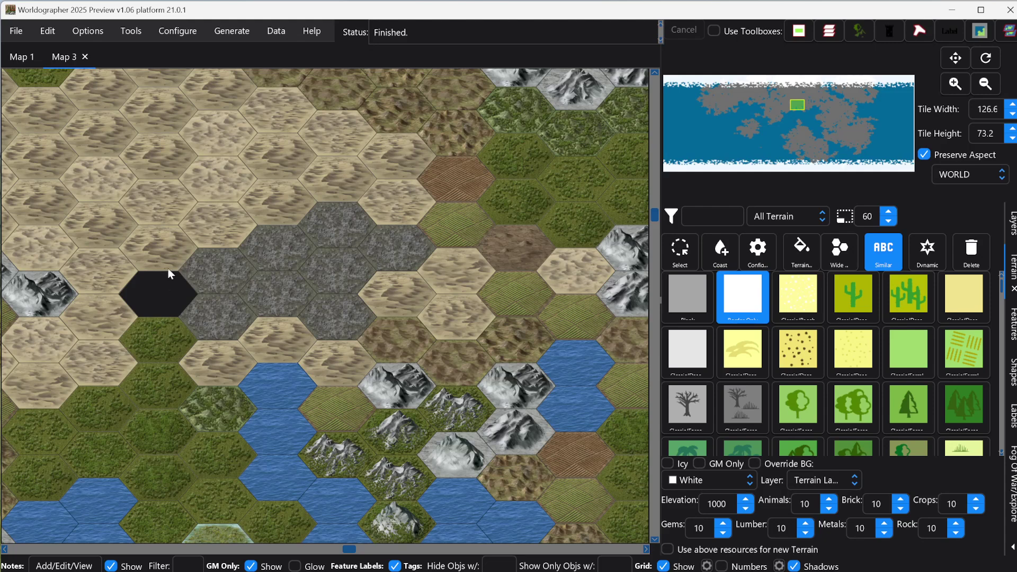
mouse_move(170, 273)
mouse_down()
mouse_move(232, 229)
mouse_move(377, 196)
mouse_up()
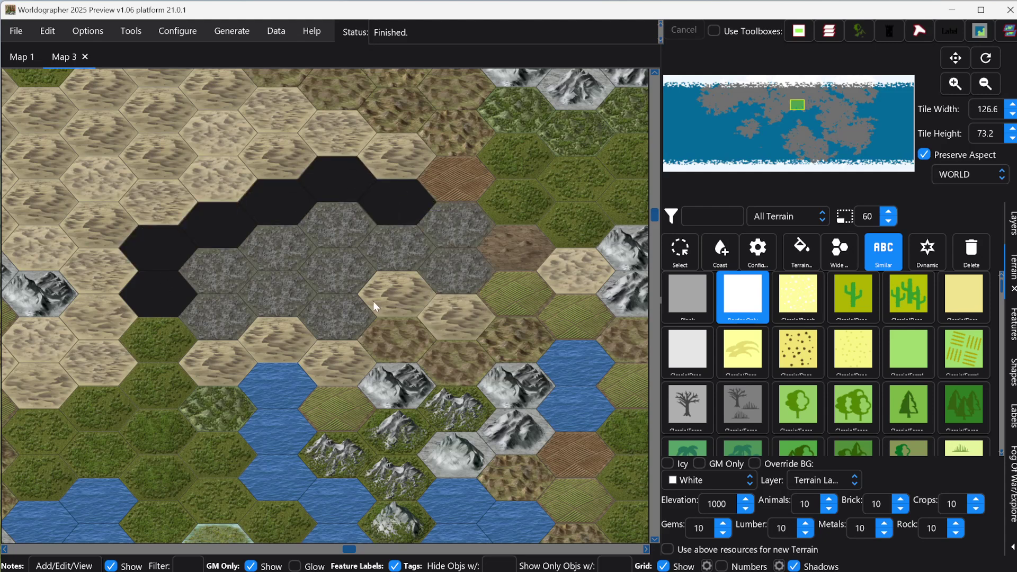
click(166, 333)
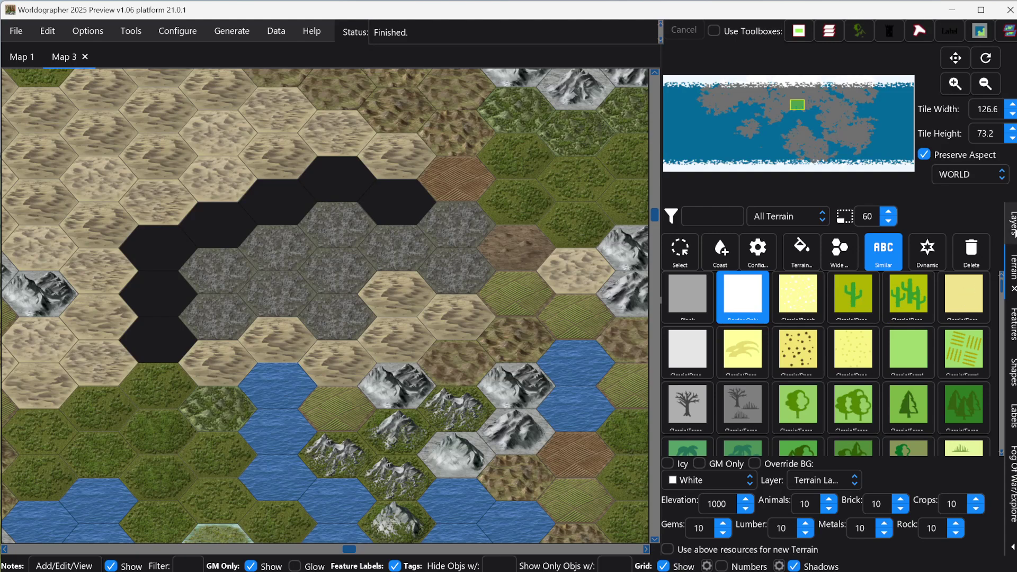
Toggle the Terrain Land layer's visibility off and on to compare the Border Only area with the tiles on Below All.
click(1012, 223)
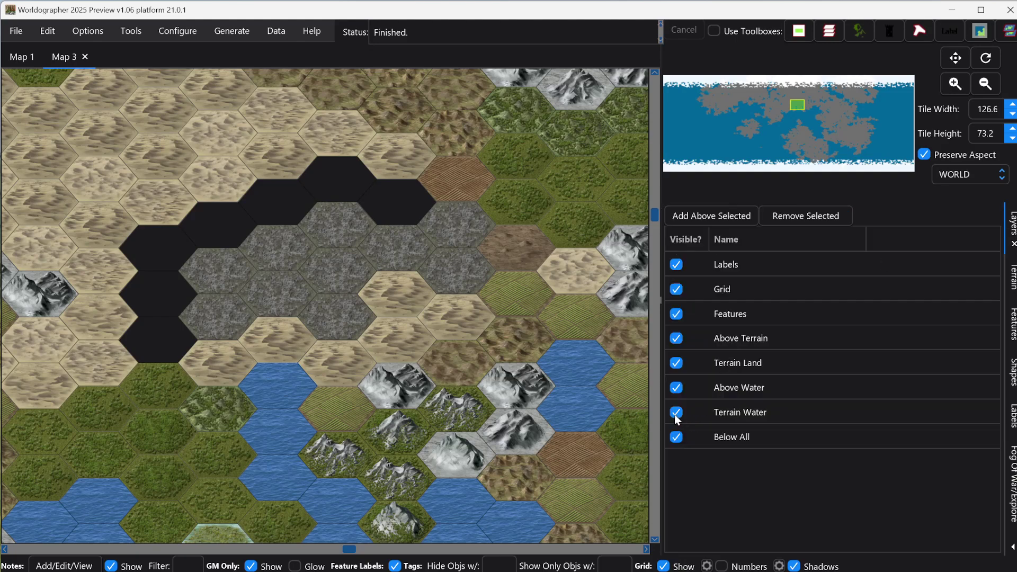
click(678, 364)
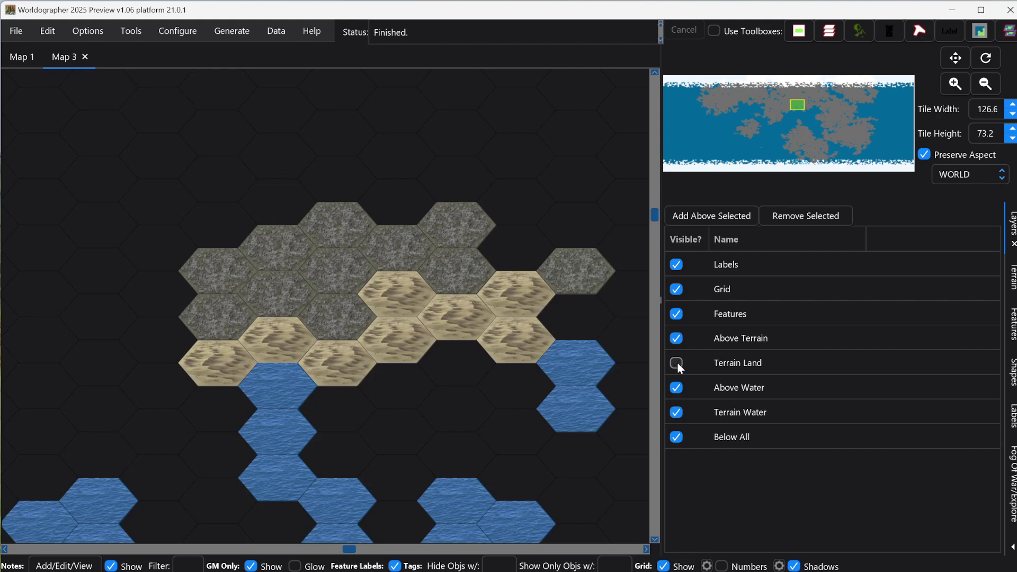
click(677, 363)
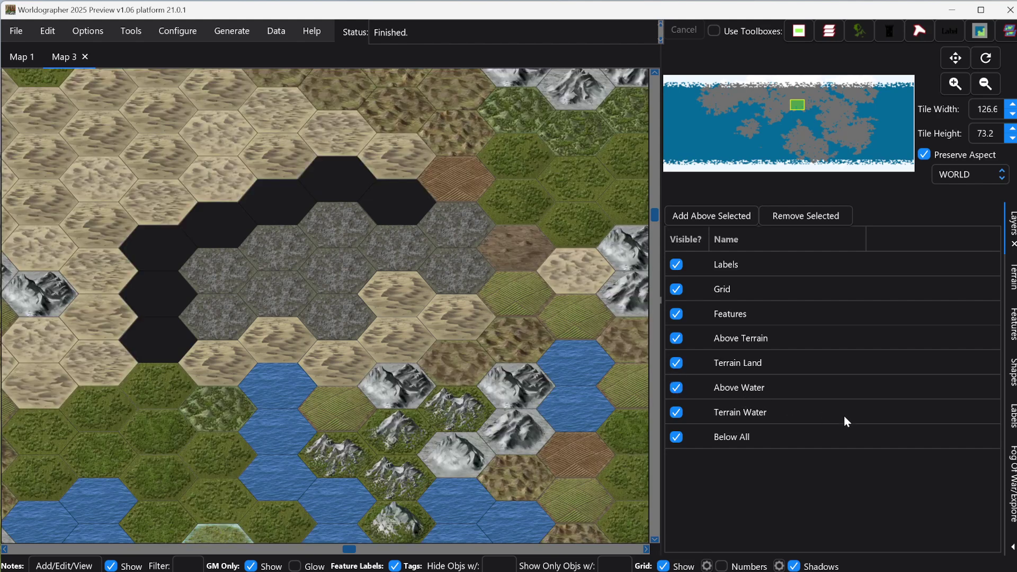